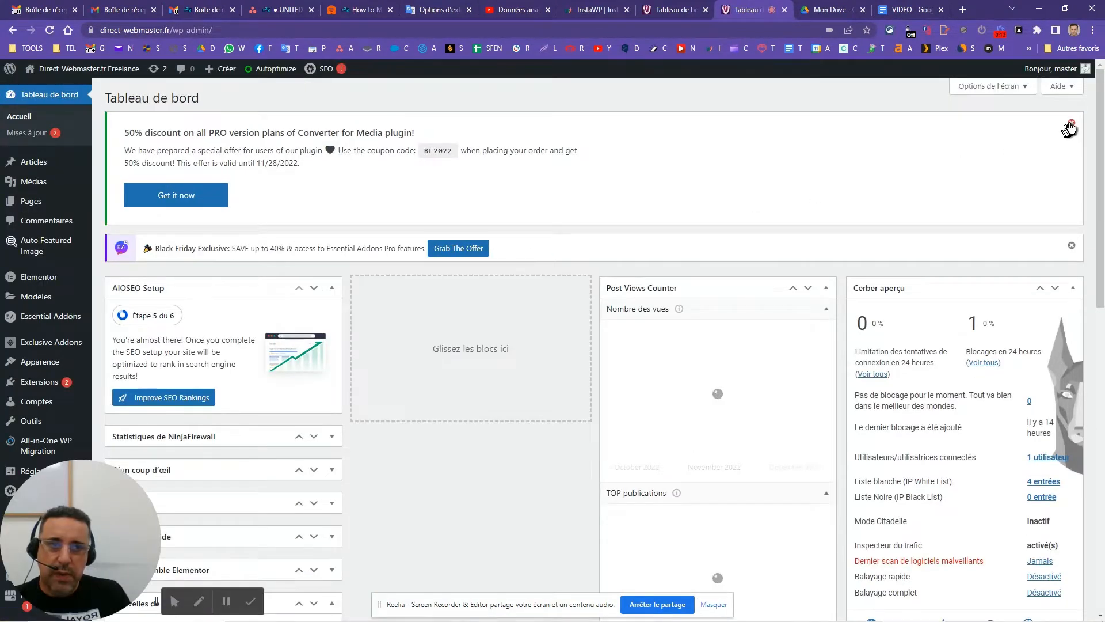
- Dismiss the two promotional notices on the dashboard and open the list of installed extensions
click(1071, 123)
click(1071, 127)
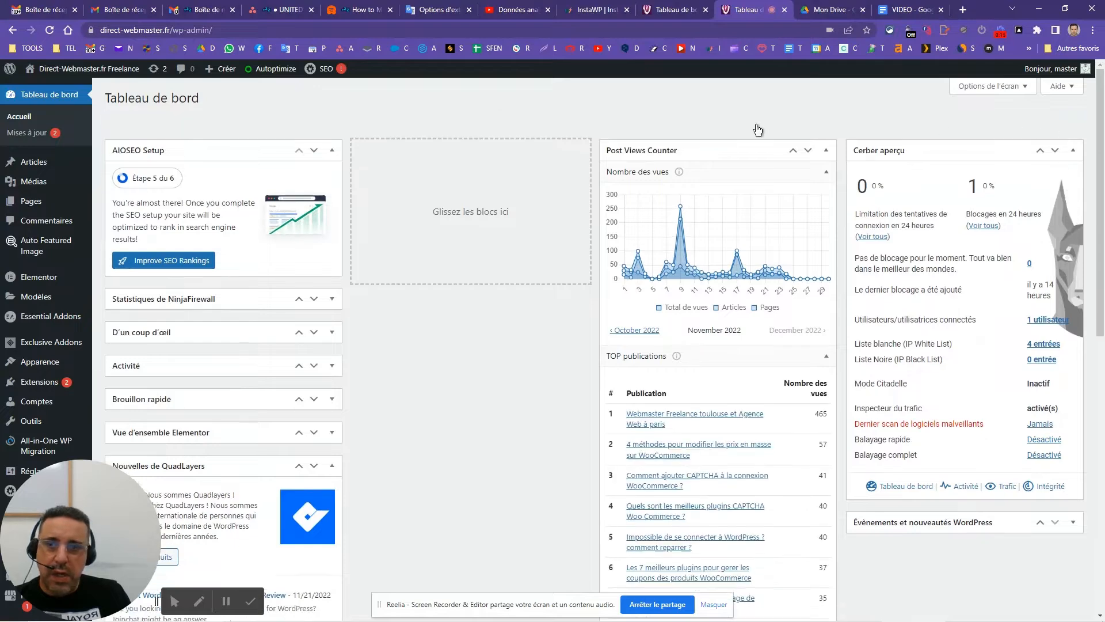
mouse_move(56, 388)
click(109, 384)
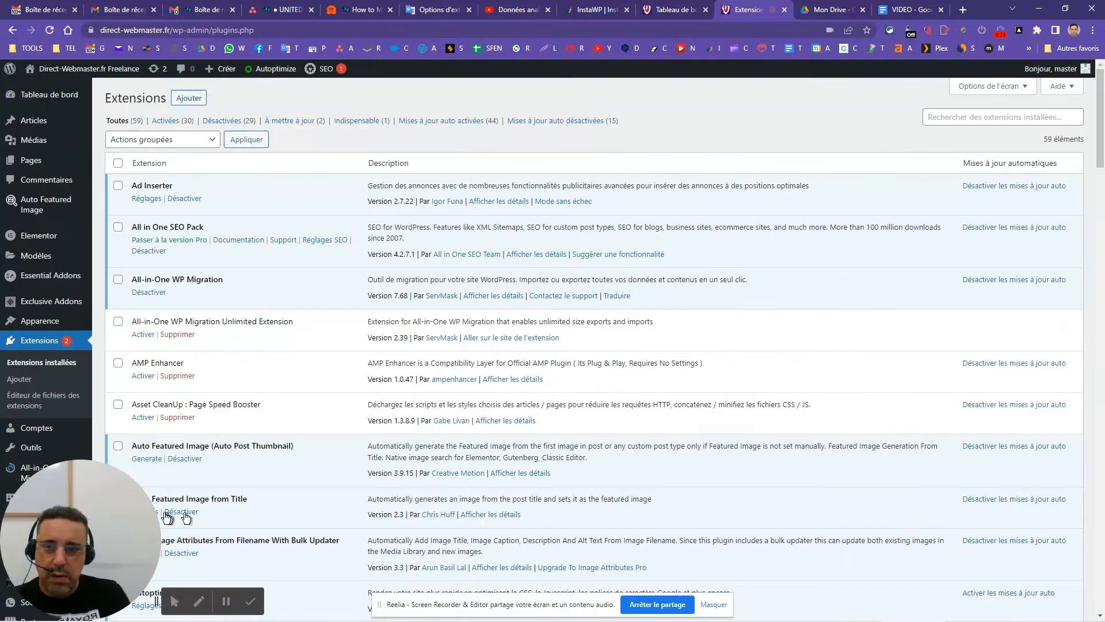
drag(109, 510, 1013, 507)
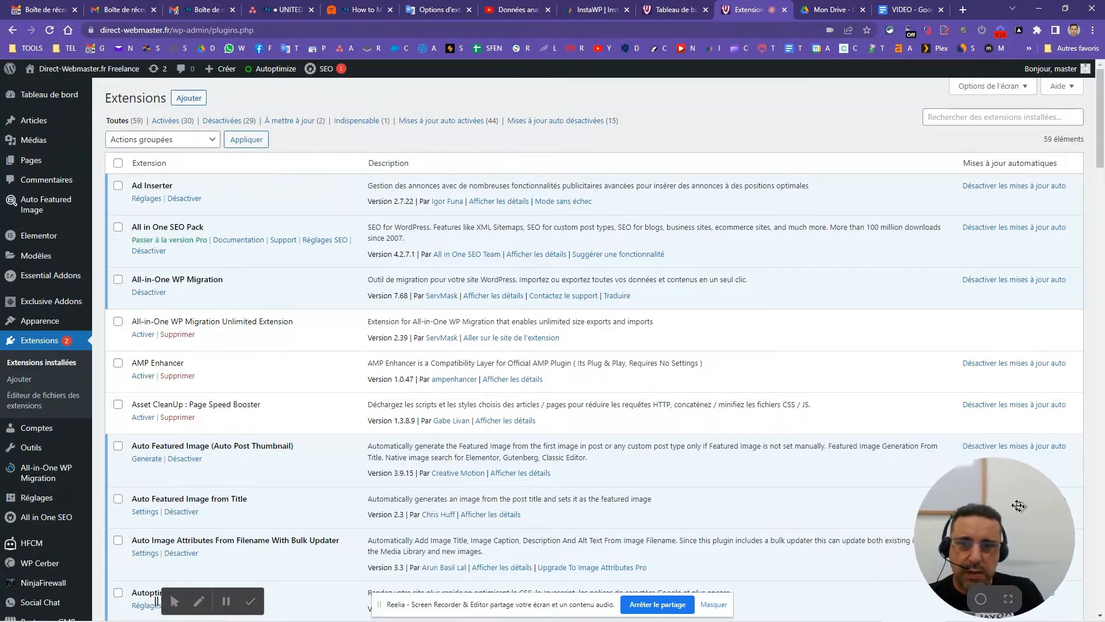
- Search the extension directory for UpdraftPlus, and install and activate the UpdraftPlus WordPress Backup Plugin
click(188, 98)
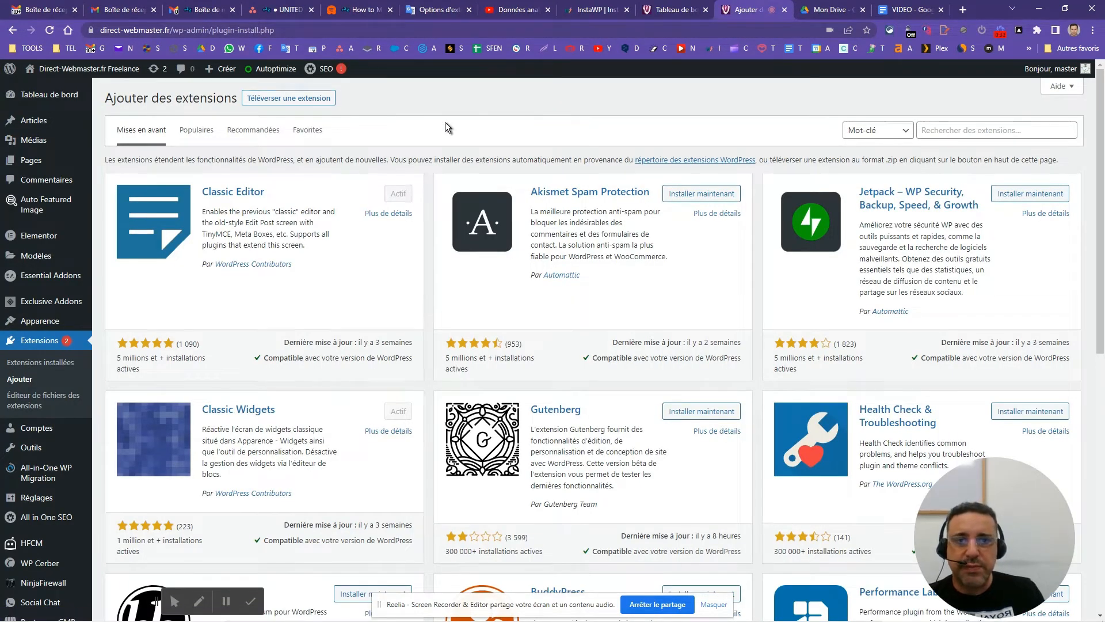
click(931, 133)
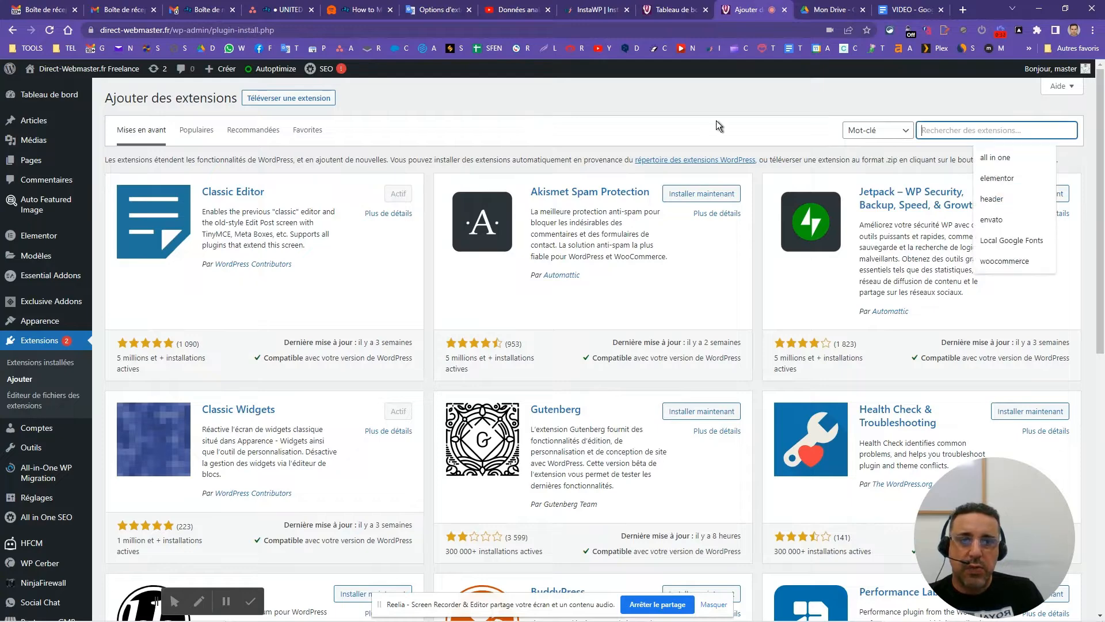
text(UpdraftPlus)
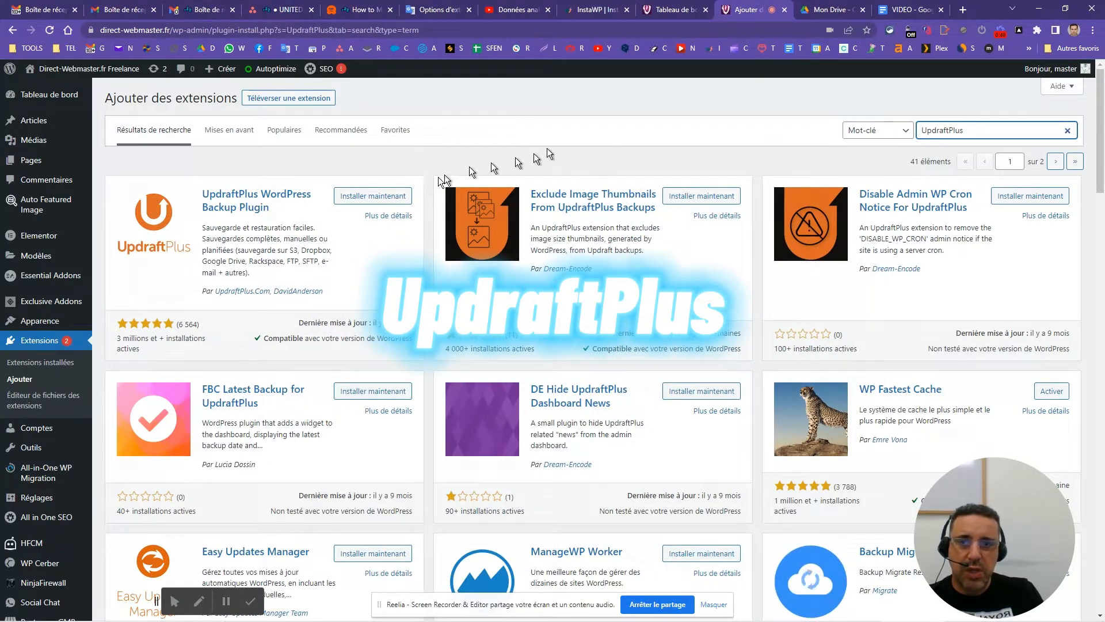
click(367, 197)
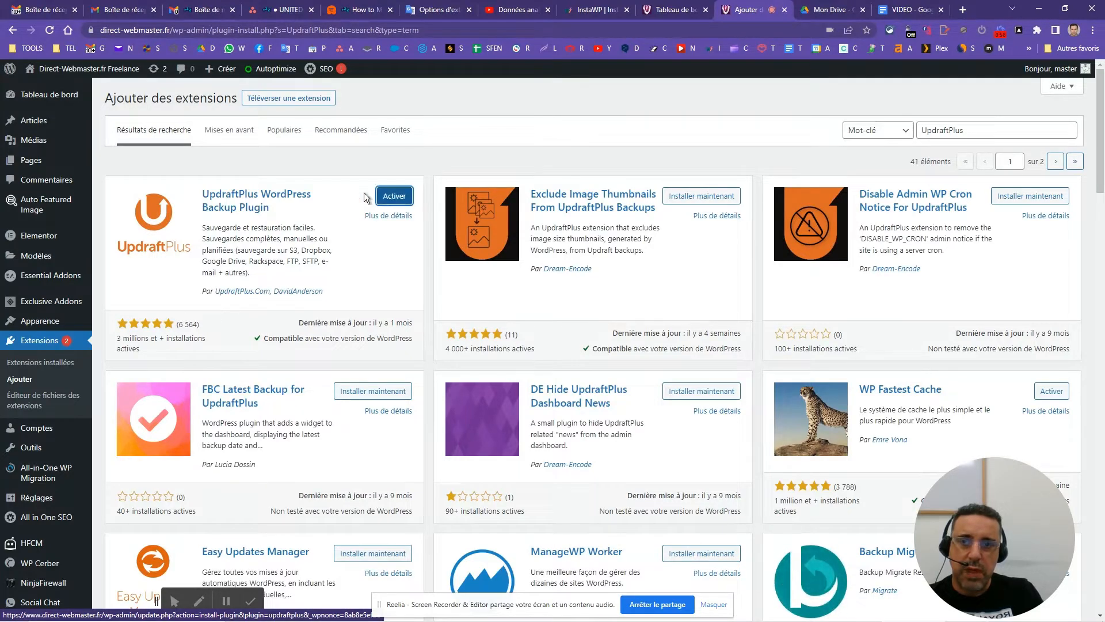
click(394, 196)
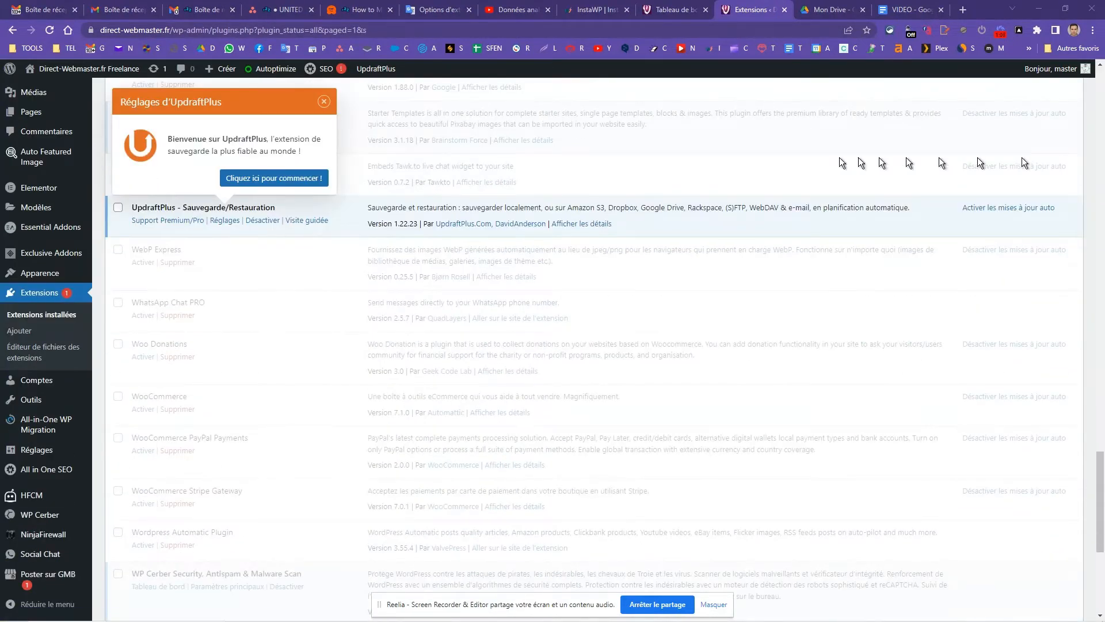
- Open the UpdraftPlus settings from its welcome prompt, close the guided tour and look over the planned and existing backups
click(274, 178)
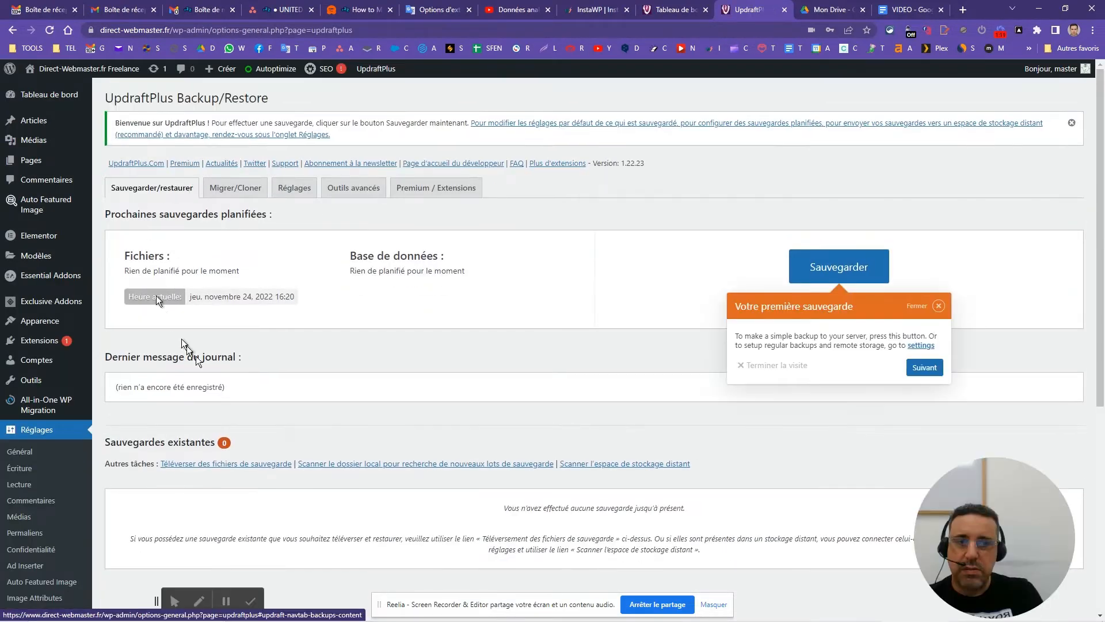
click(940, 310)
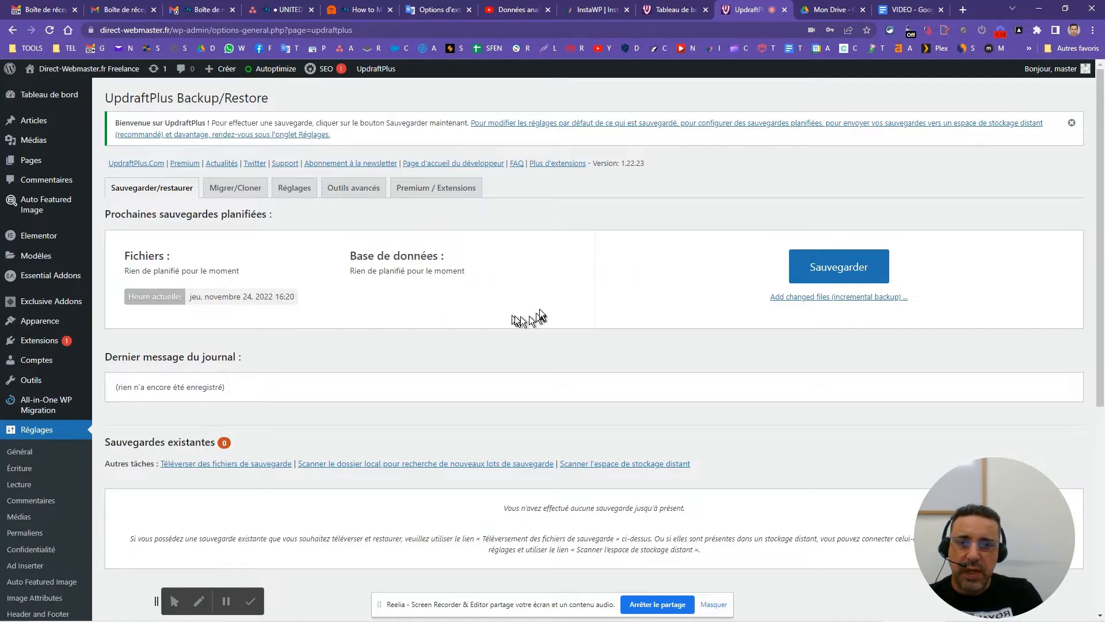
drag(358, 271, 513, 266)
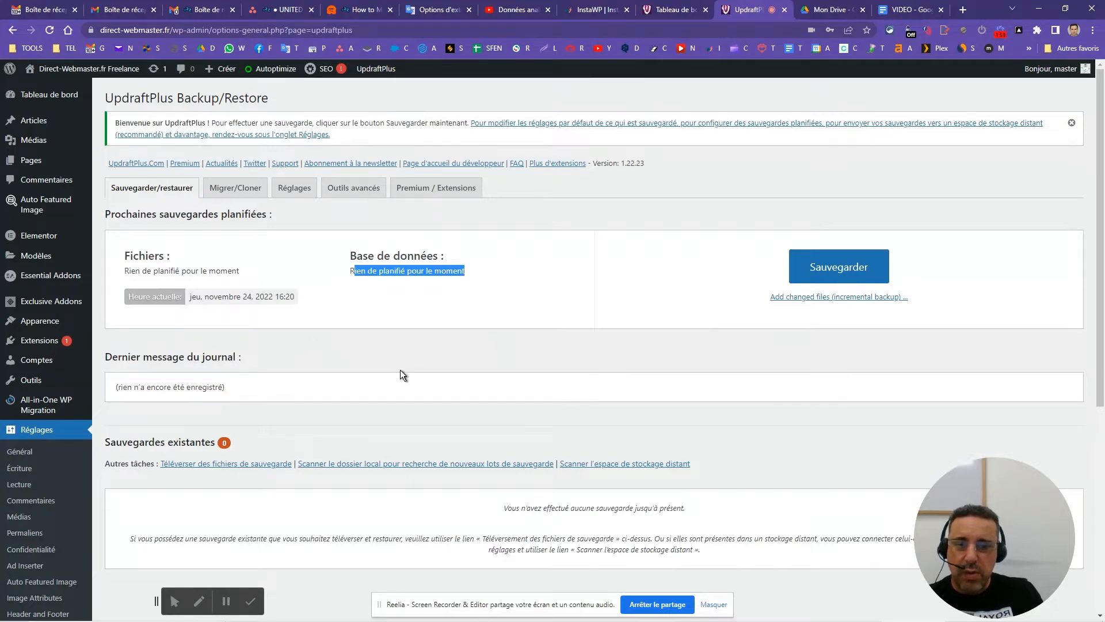
scroll(401, 373, down, 3)
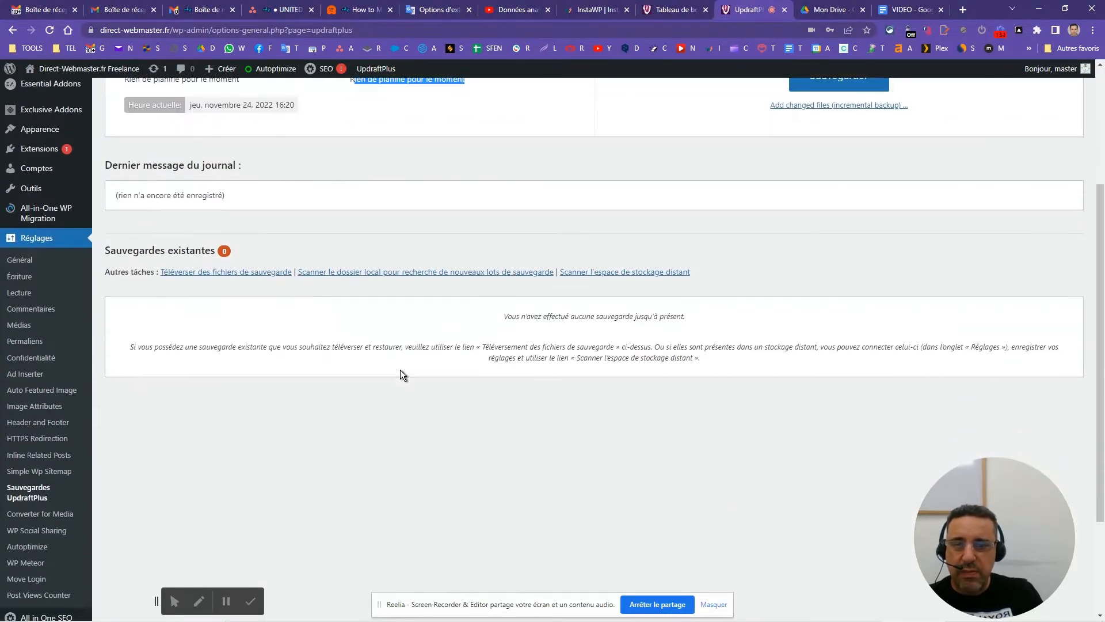
scroll(401, 374, up, 3)
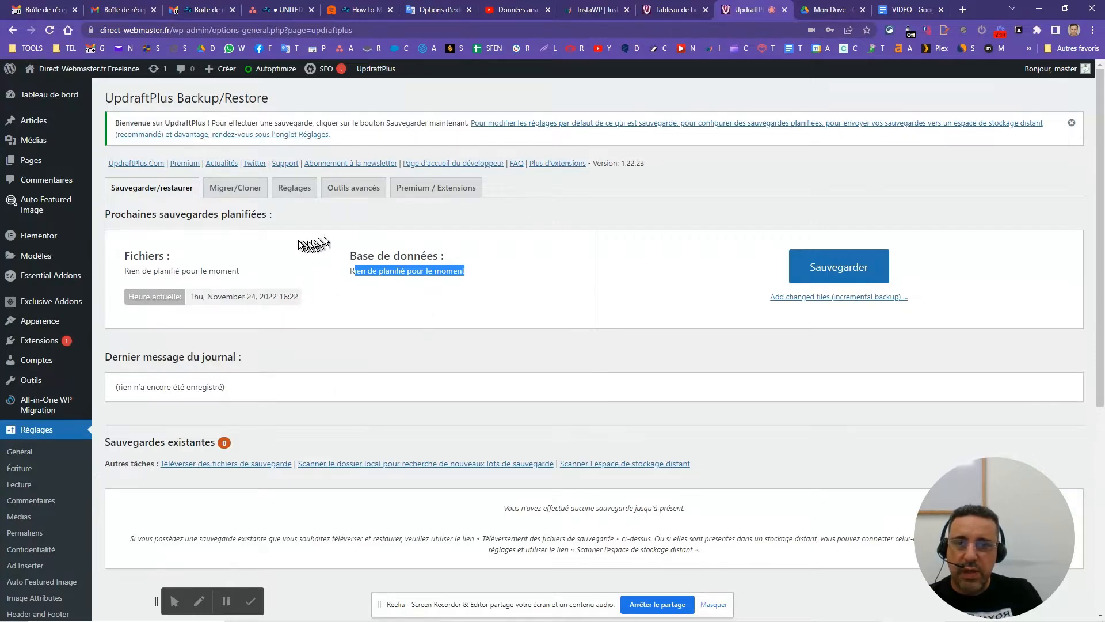
- Look at UpdraftPlus's migration and cloning page, and examine the remote storage options in its settings
click(250, 190)
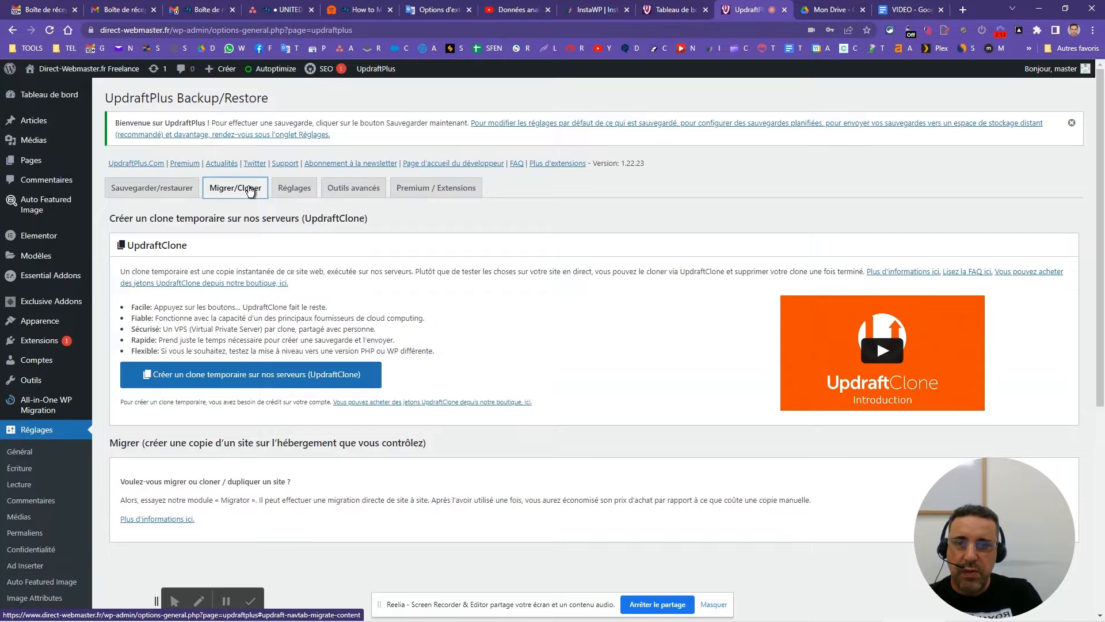
click(294, 188)
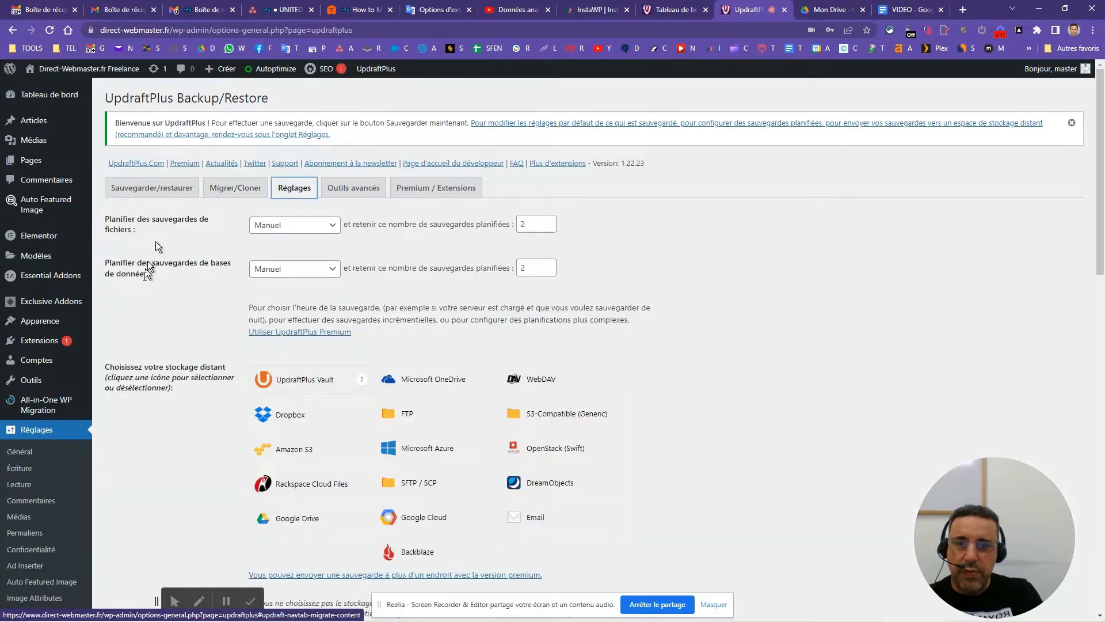
scroll(209, 373, down, 2)
scroll(209, 373, down, 1)
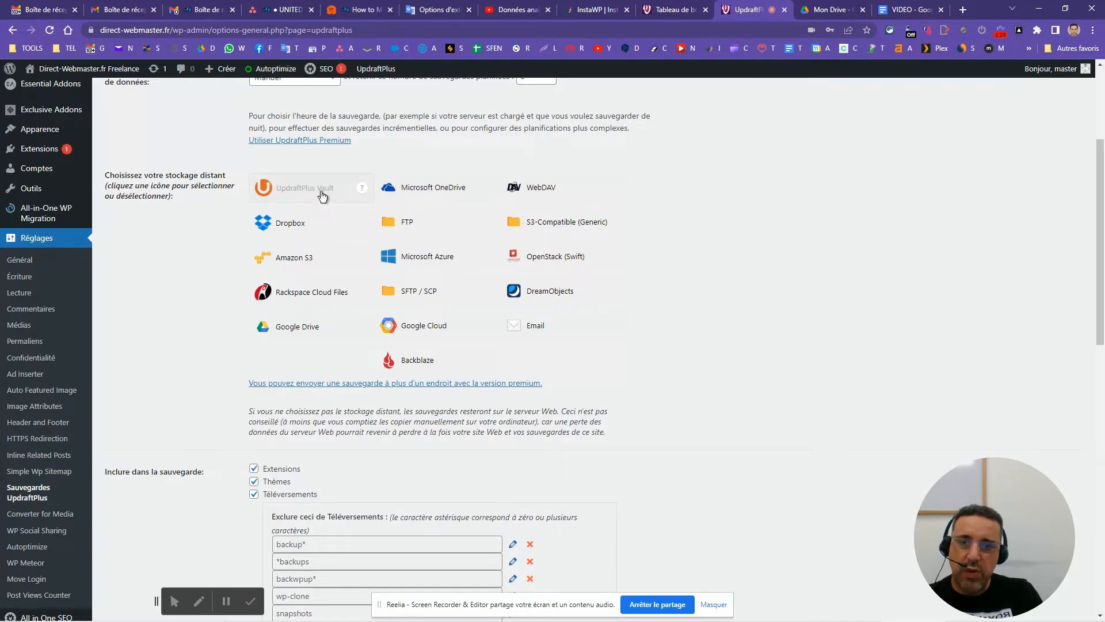
mouse_move(360, 197)
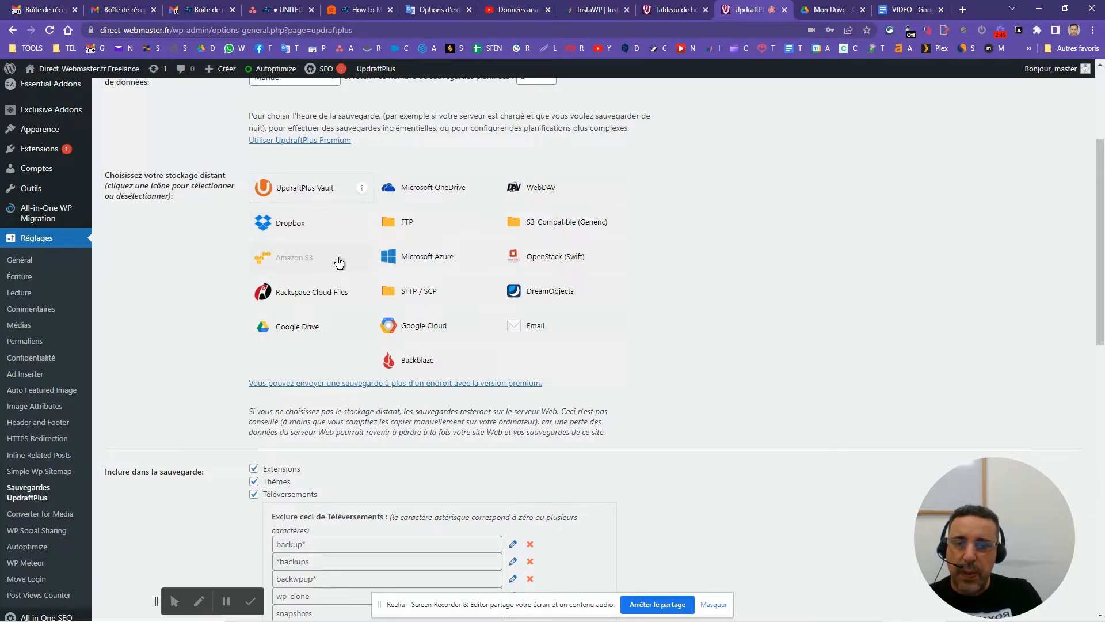
click(307, 333)
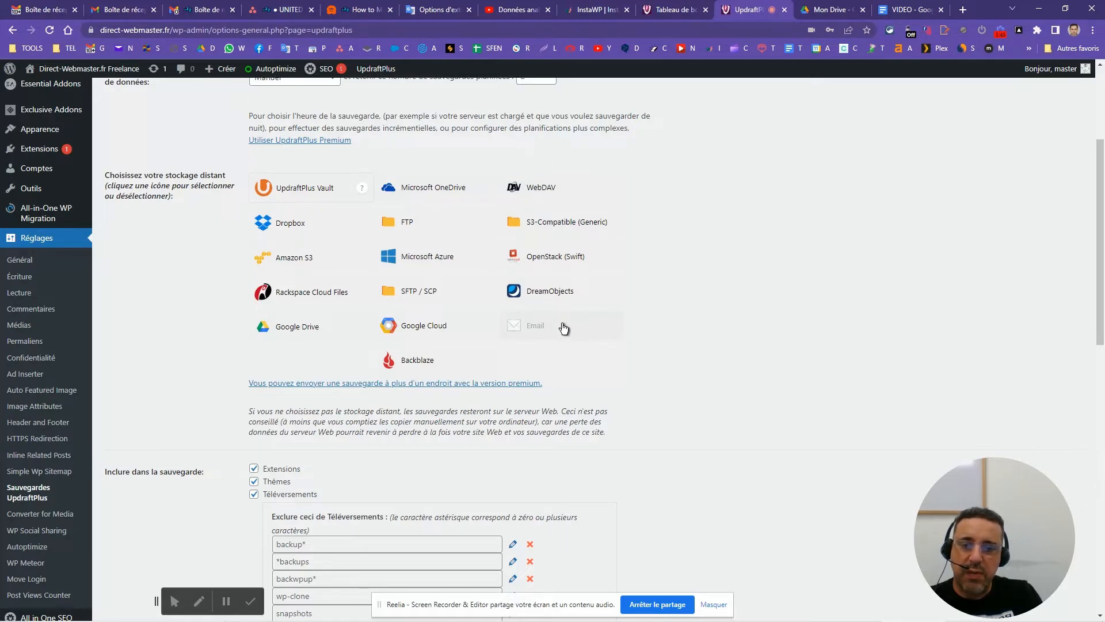
- Set the file backup schedule to Quotidiennement and the number of scheduled file backups to retain to 1
scroll(564, 328, up, 3)
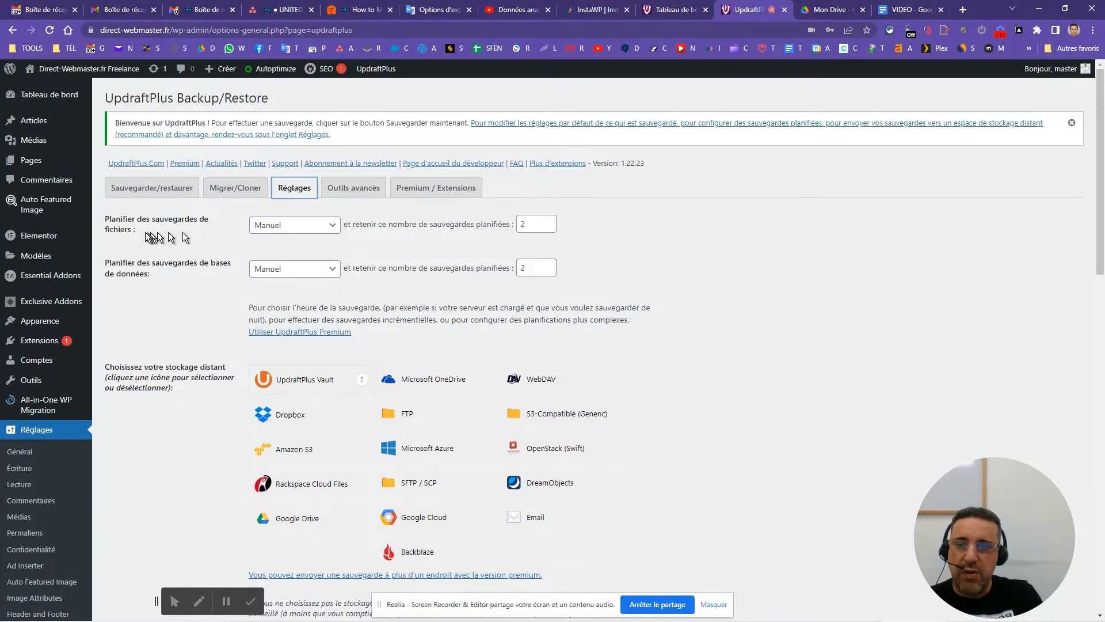
click(328, 228)
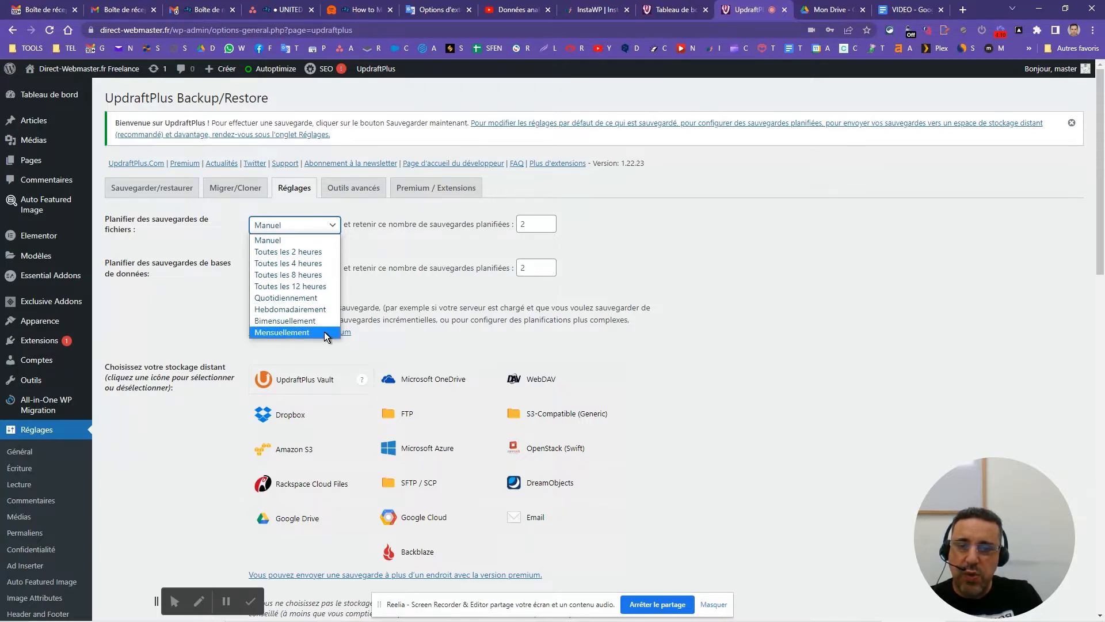
click(318, 300)
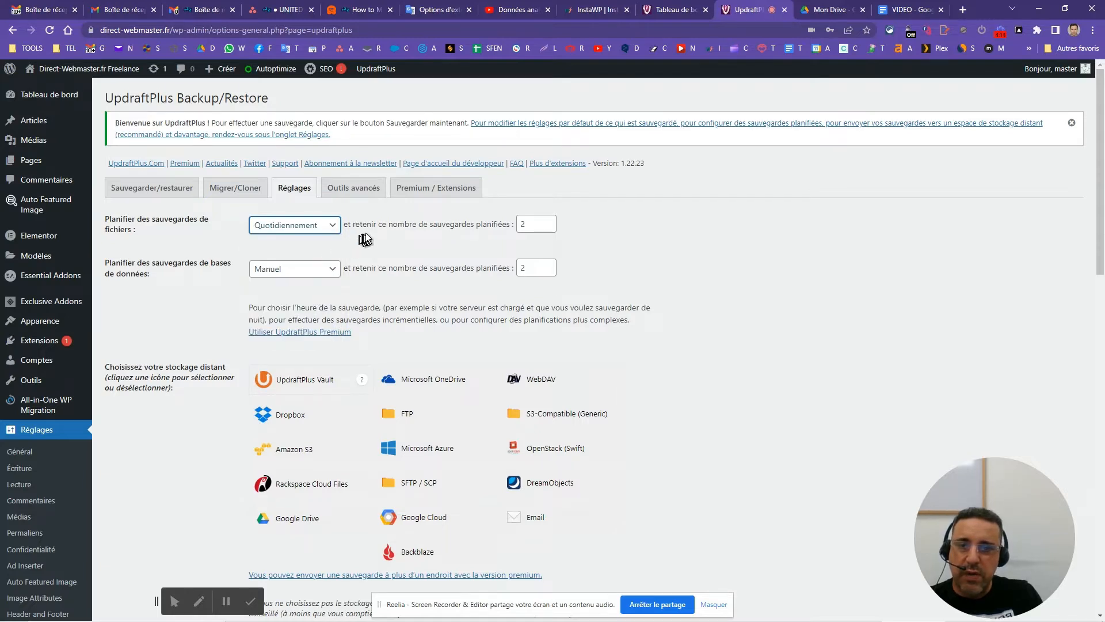
click(522, 224)
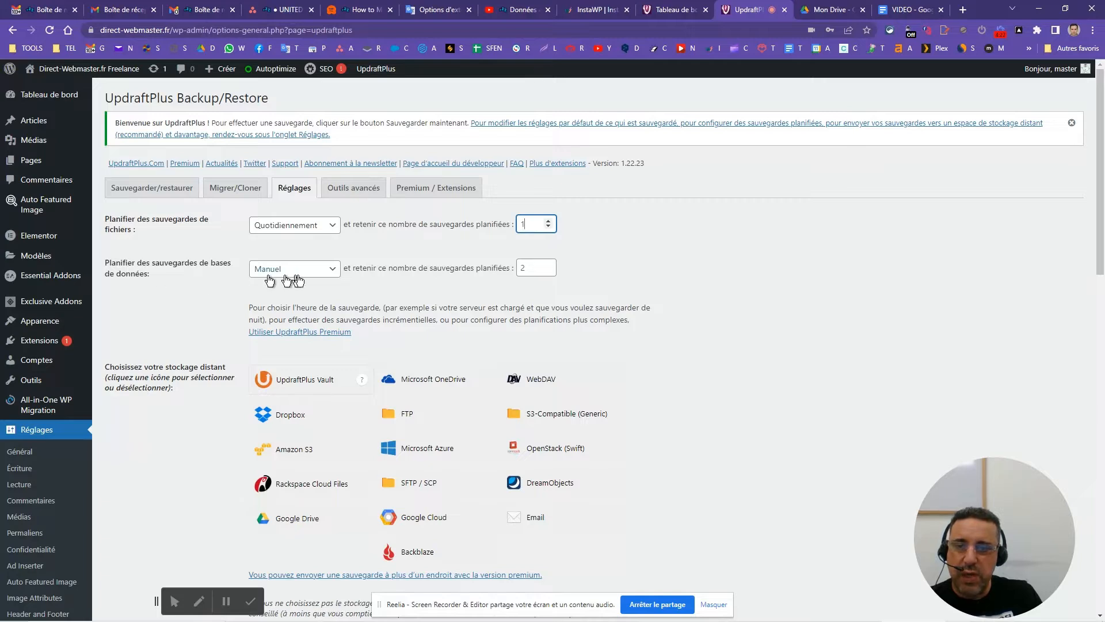
- Set the database backup schedule to Quotidiennement, try retaining 3 scheduled backups, and settle on 1
click(320, 274)
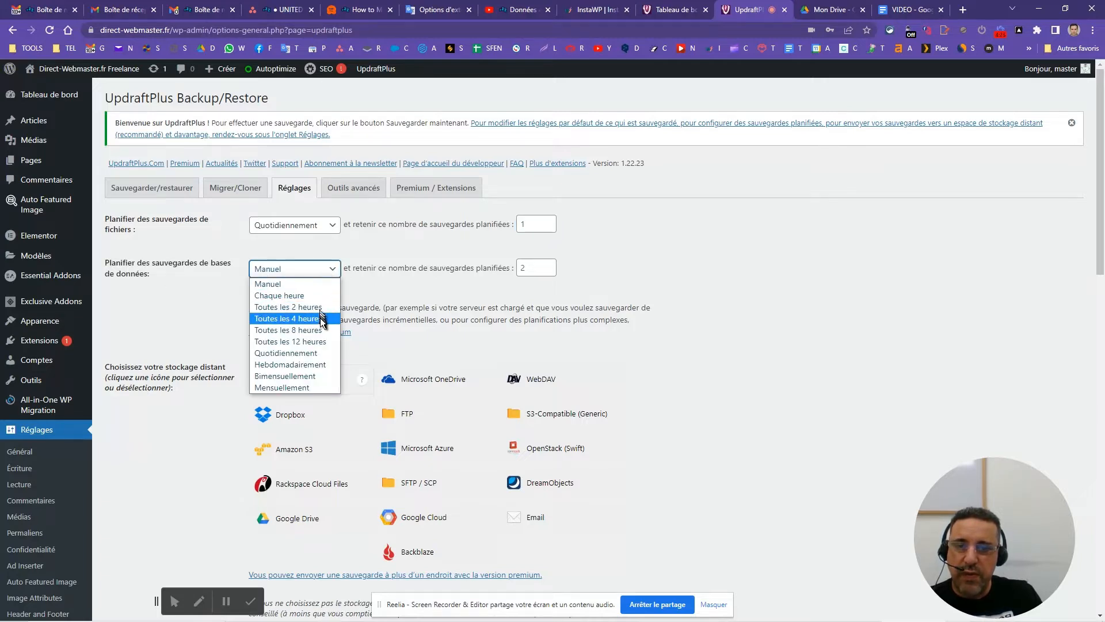
click(323, 353)
double_click(535, 272)
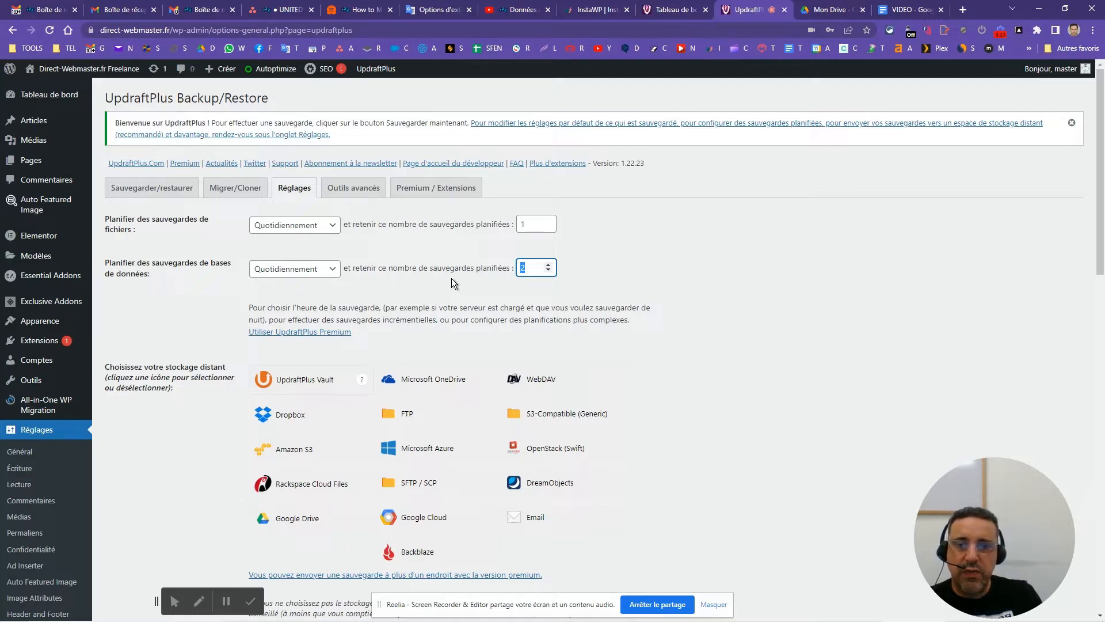
text(3)
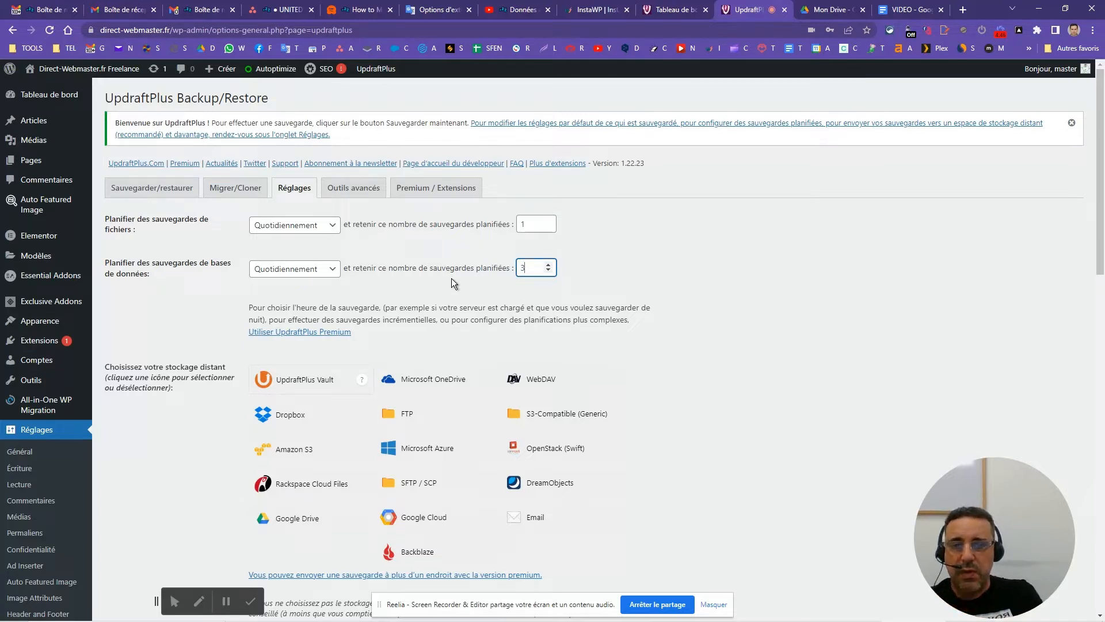
drag(526, 268, 474, 268)
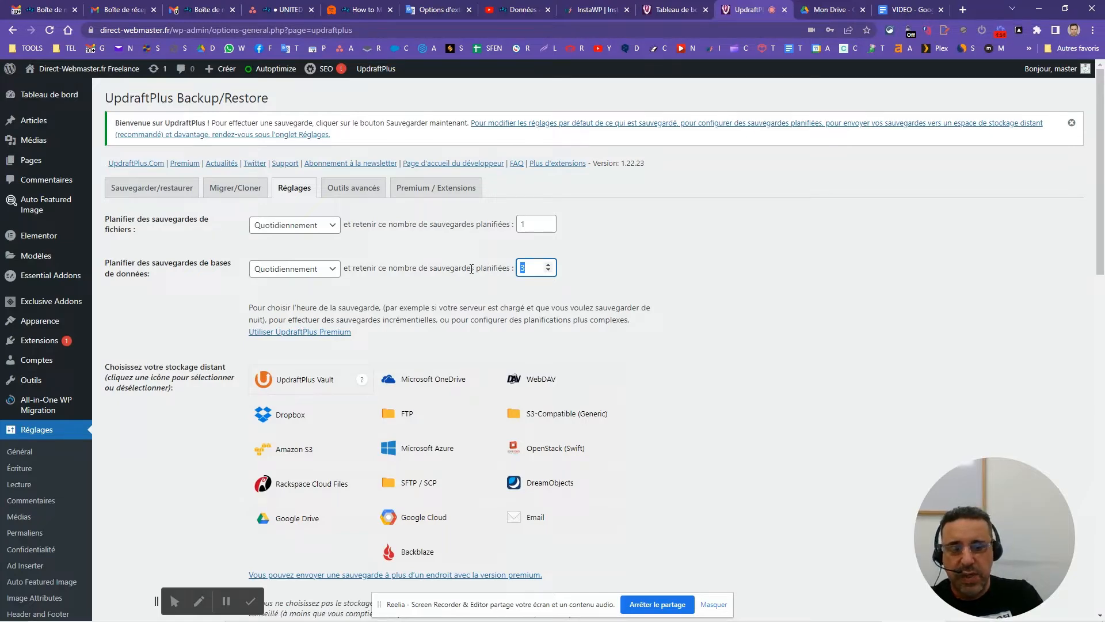
scroll(470, 268, down, 3)
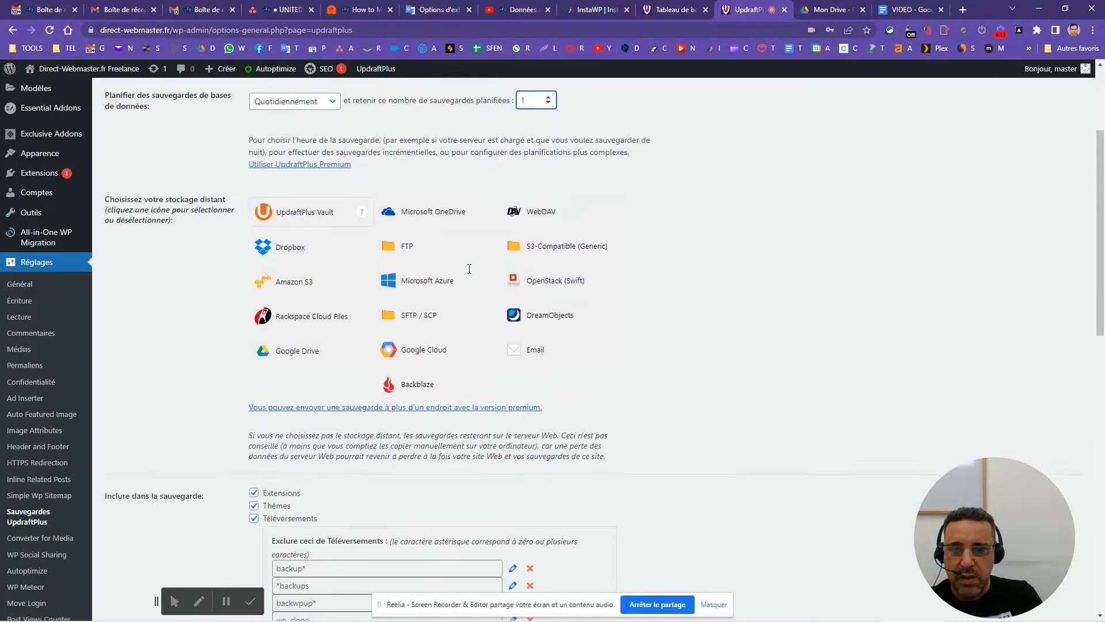
scroll(470, 273, up, 3)
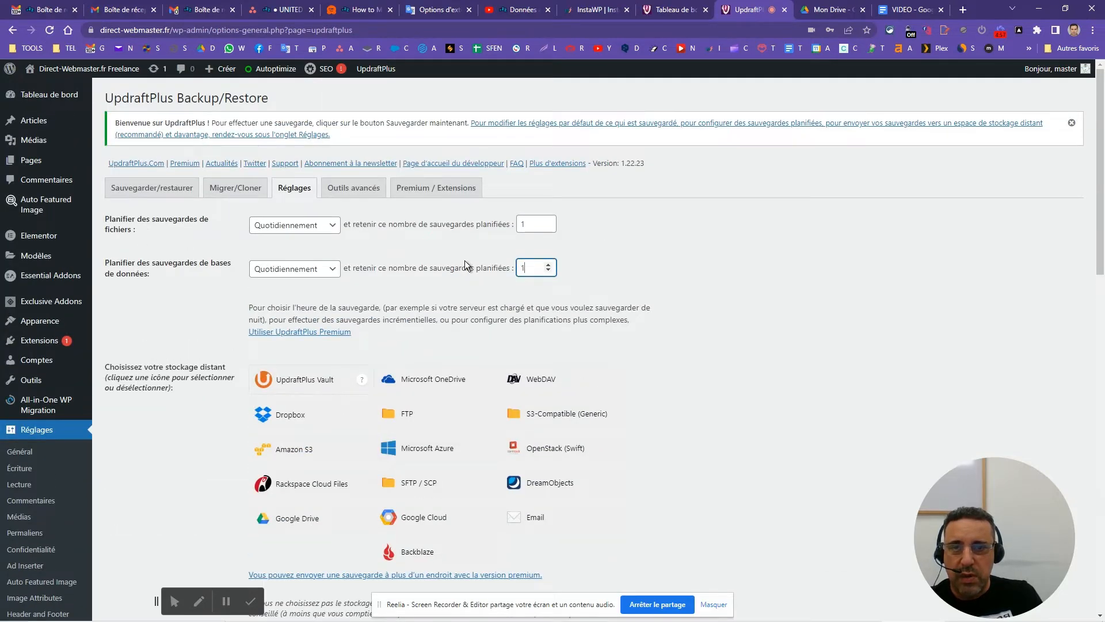
- Change both the file and database backup schedules to Mensuellement
click(331, 268)
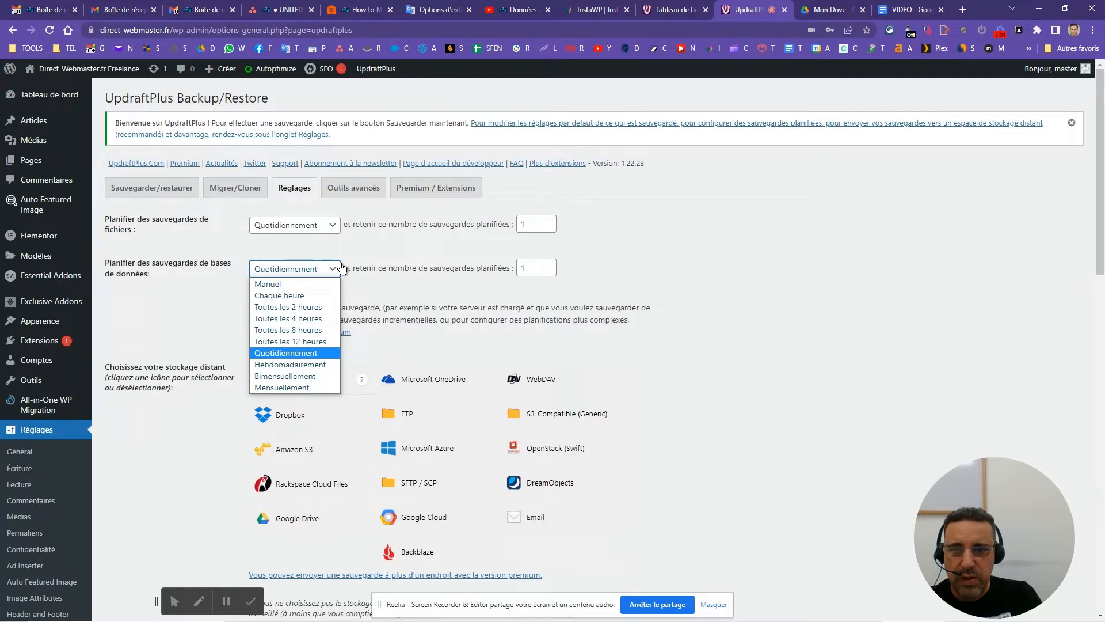
click(342, 268)
click(332, 226)
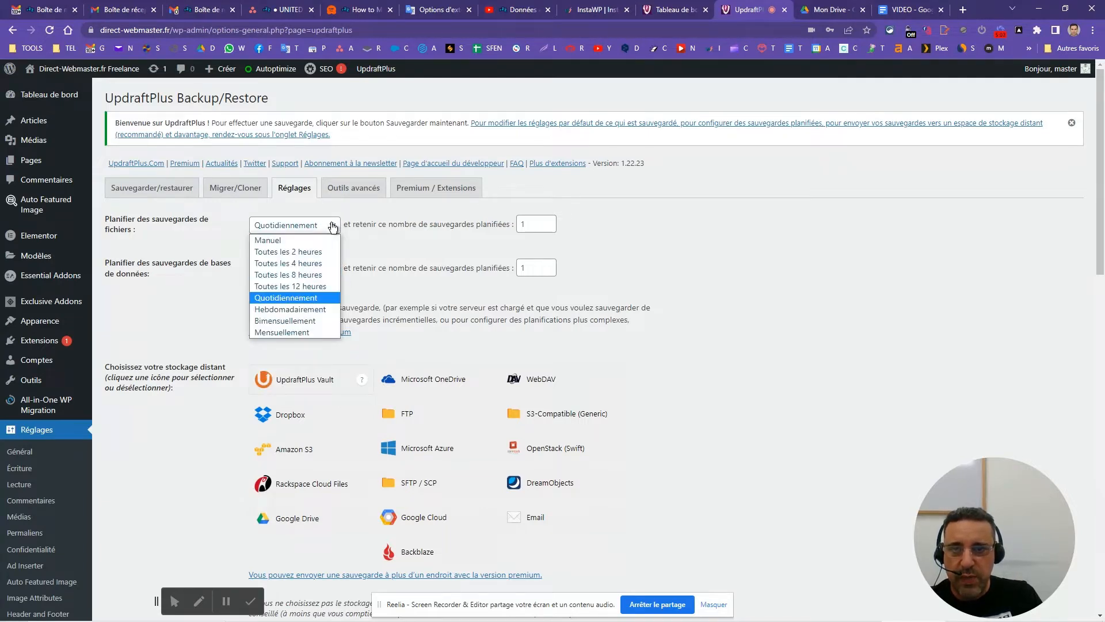
click(332, 333)
click(332, 268)
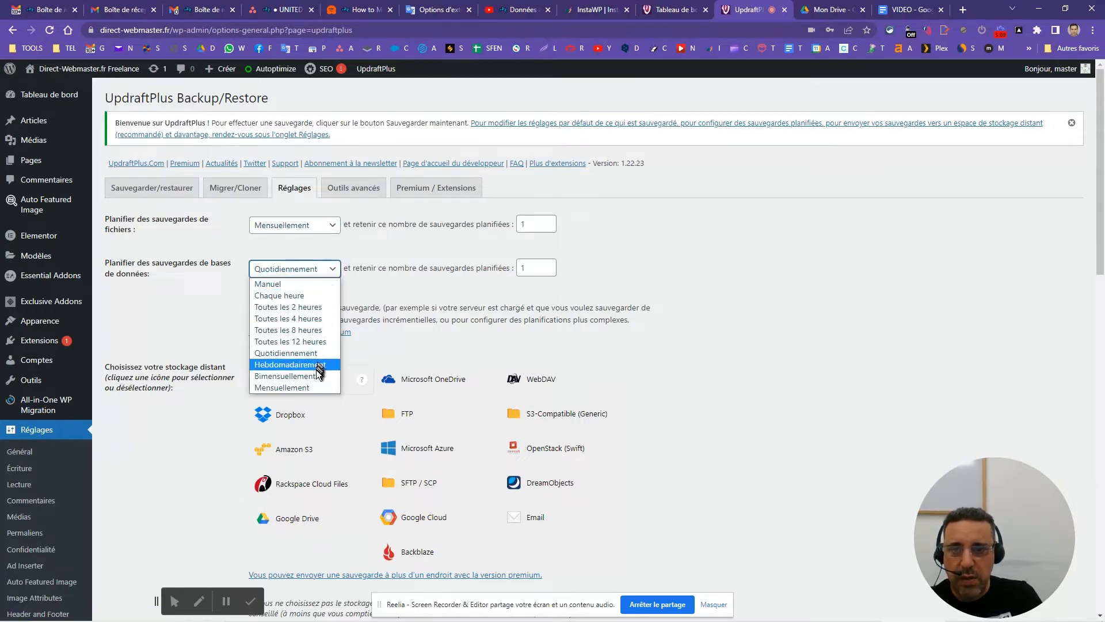
click(320, 387)
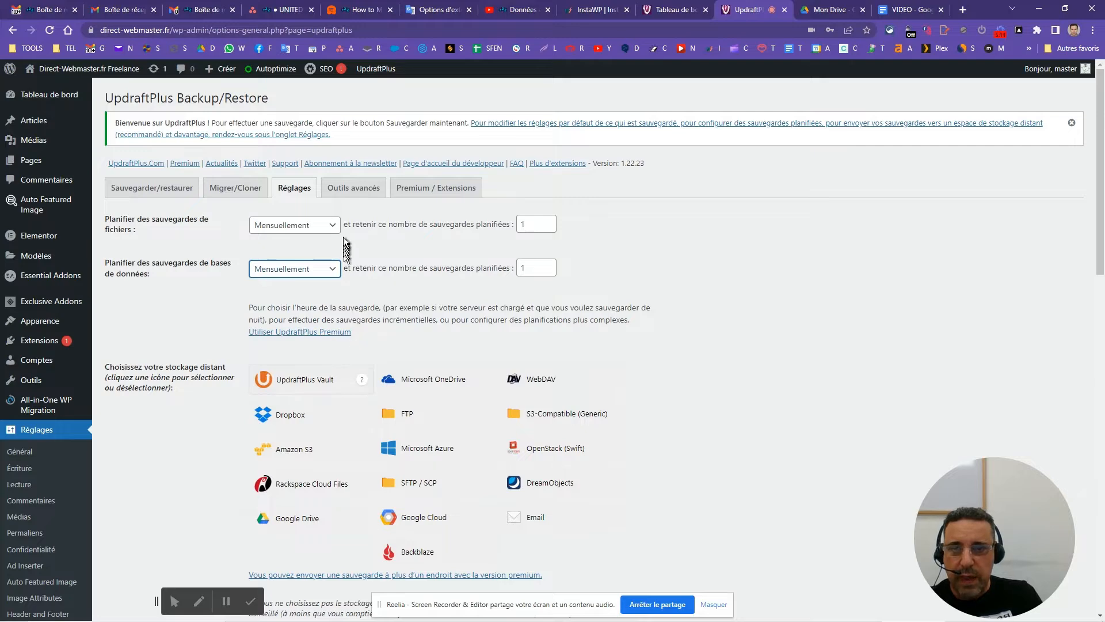
- Set both the file and database backup schedules to Manuel and review what the backup includes and excludes
click(332, 225)
click(317, 242)
click(332, 269)
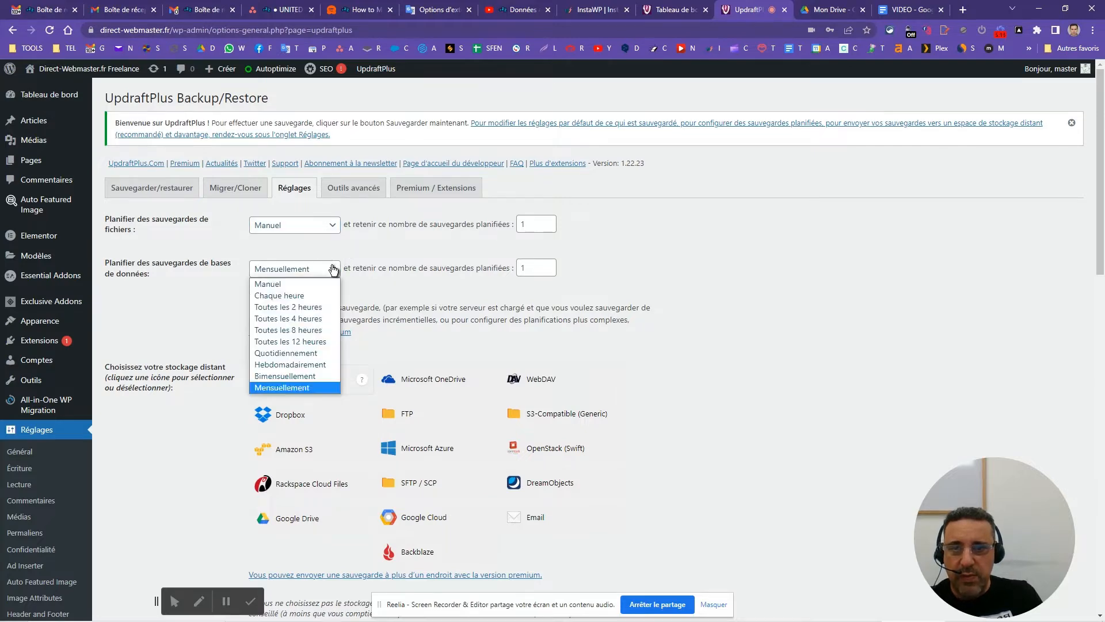
click(319, 285)
scroll(412, 279, down, 7)
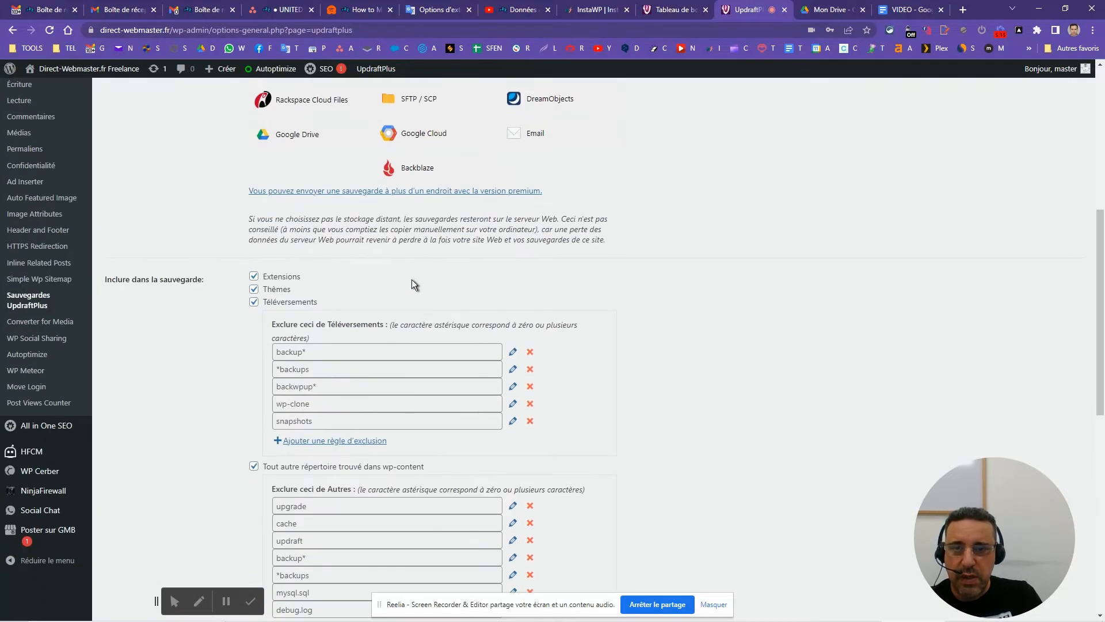
scroll(412, 279, down, 2)
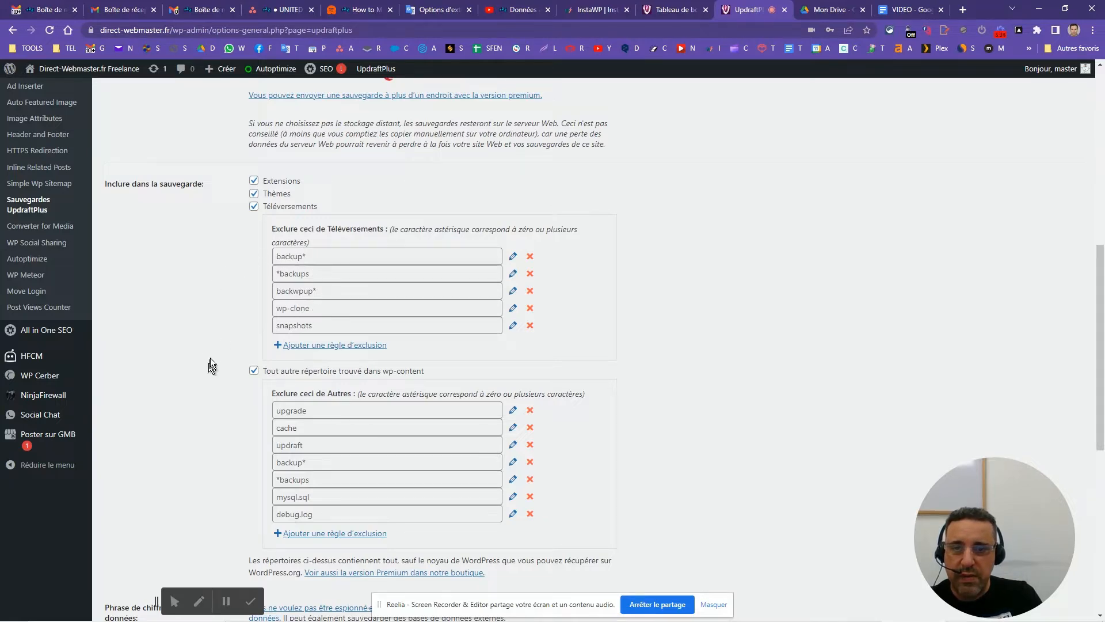
- Review the items included in the backup and the exclusion rules for uploads and other wp-content directories
scroll(231, 278, down, 3)
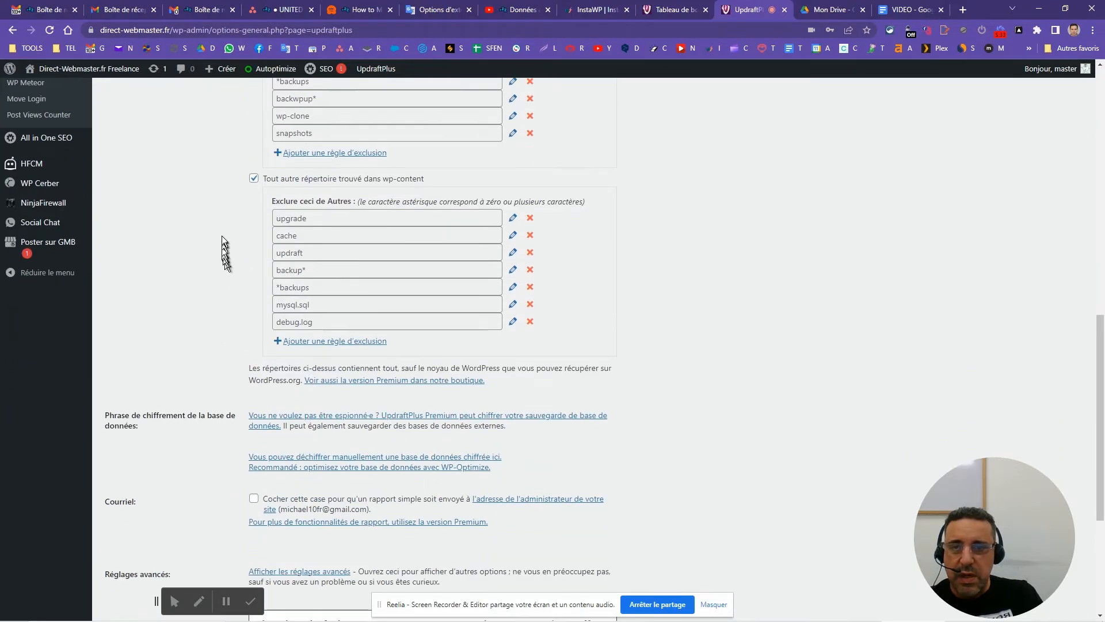
scroll(219, 222, up, 3)
drag(265, 208, 299, 200)
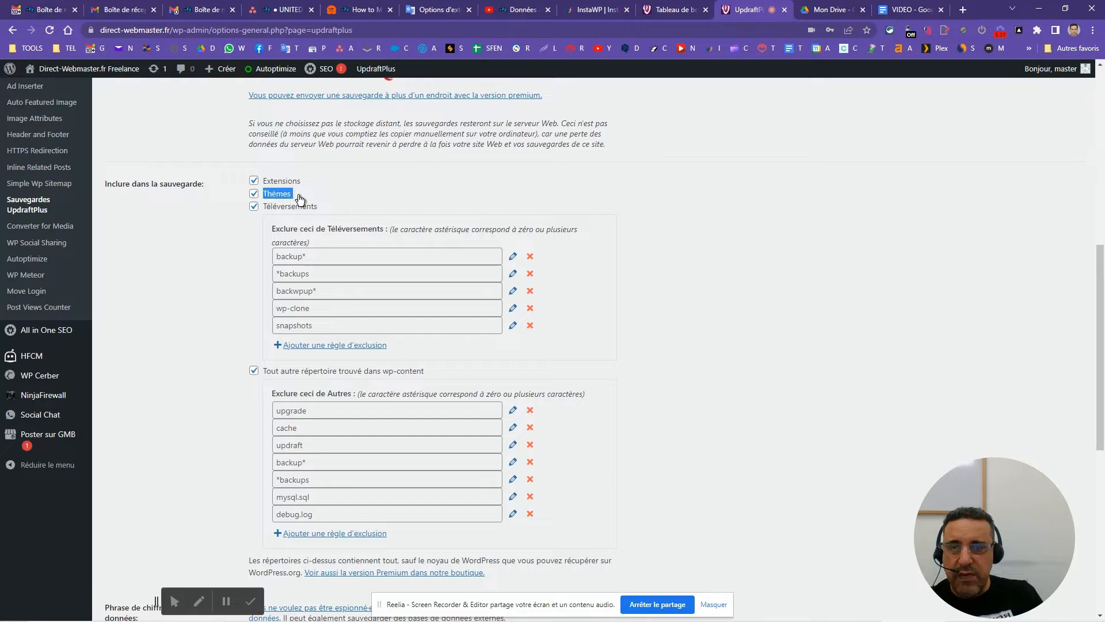
scroll(346, 199, down, 3)
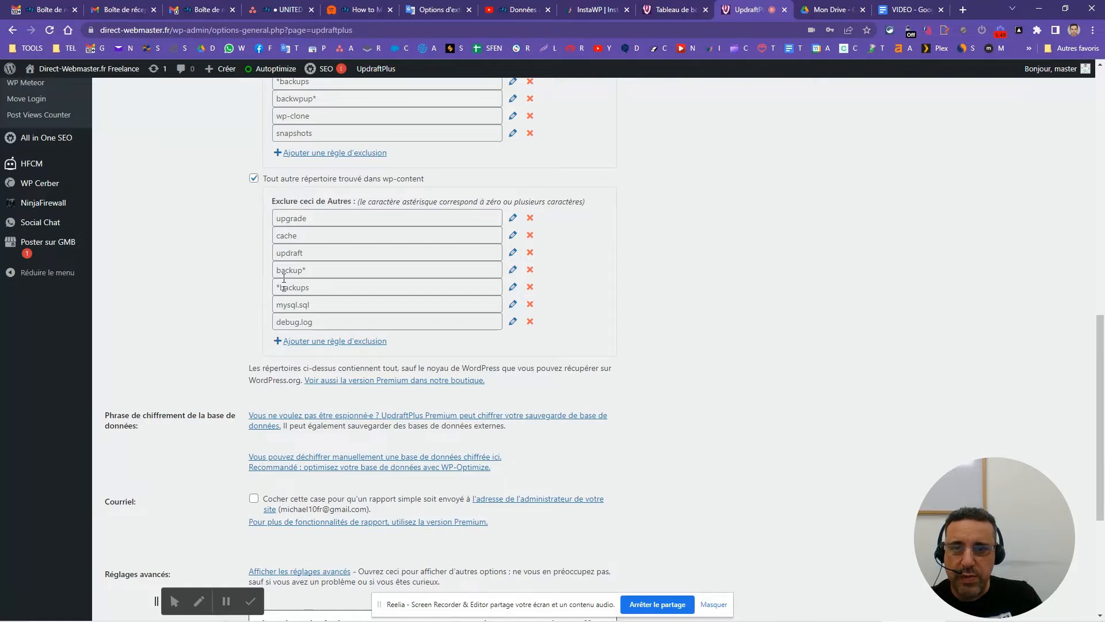
double_click(289, 219)
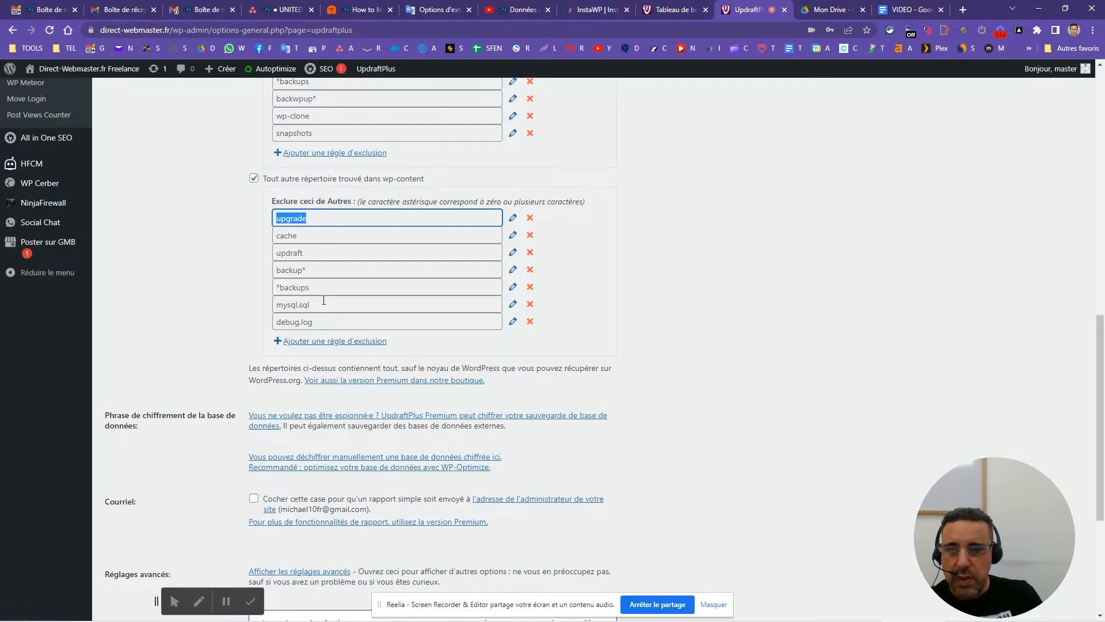
- Enable the simple backup report sent by e-mail to the site administrator's address
scroll(323, 300, down, 2)
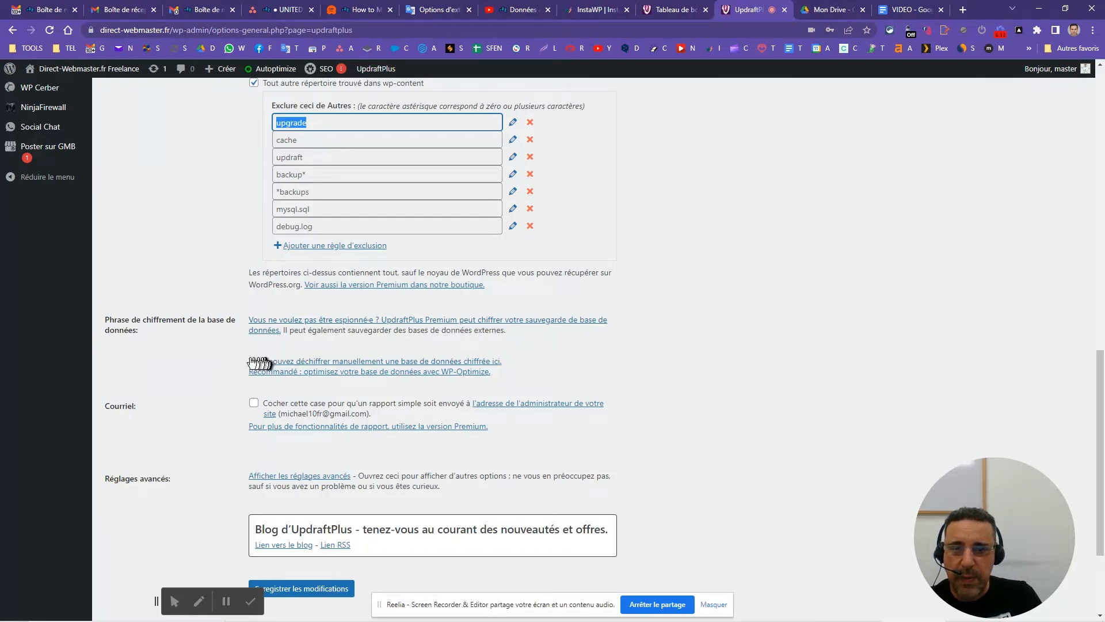
scroll(199, 381, down, 2)
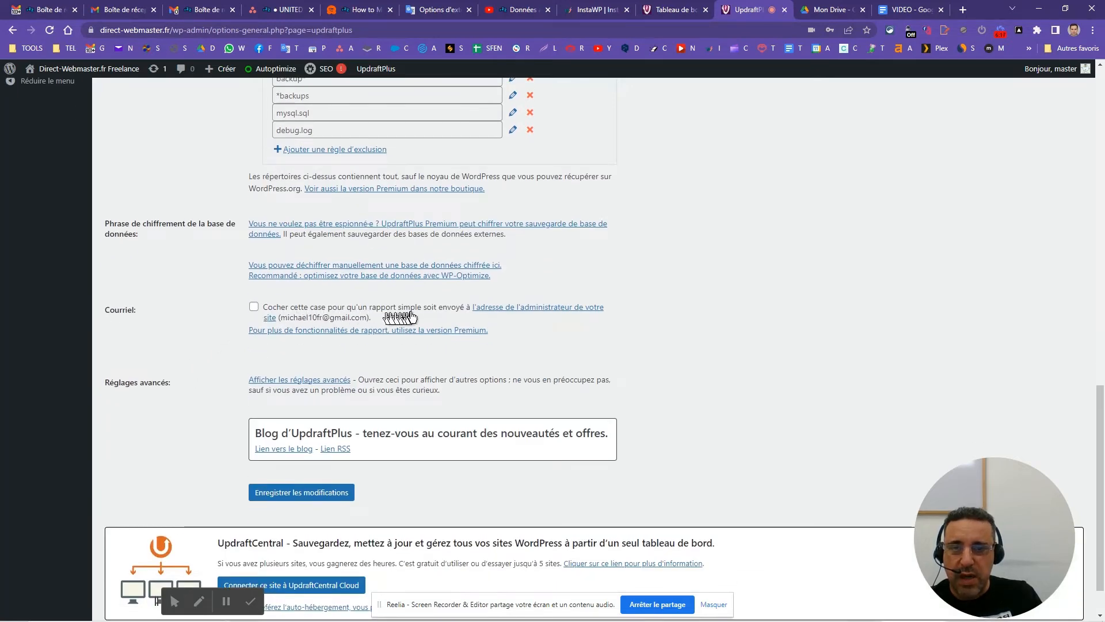
click(254, 307)
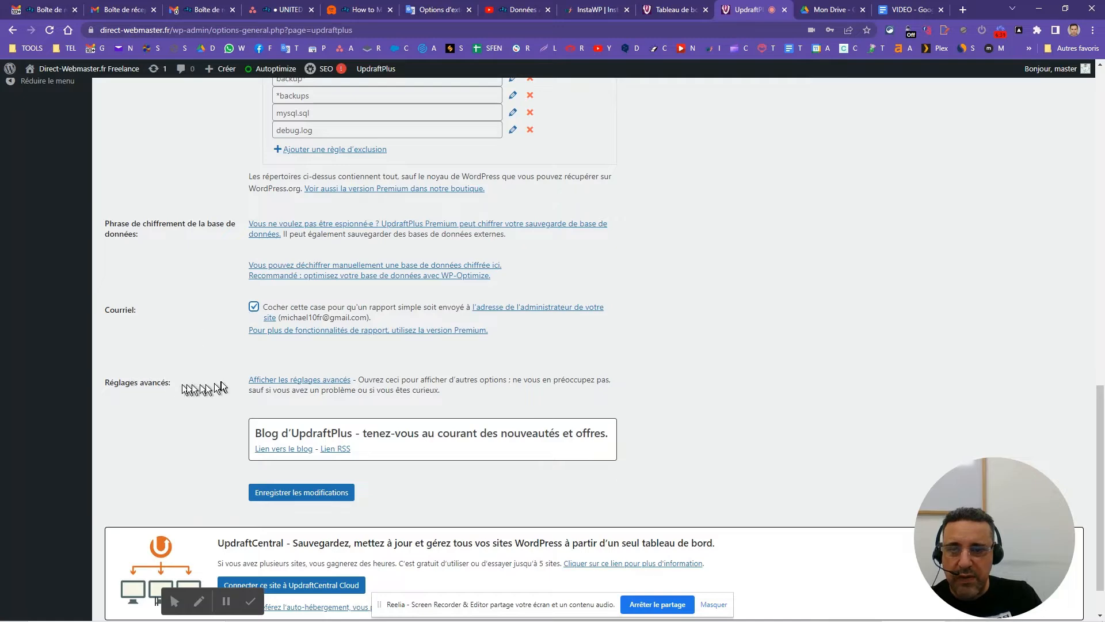
- Display the advanced settings, try Mode débogage and switch it back off, and check the archive split size
click(294, 380)
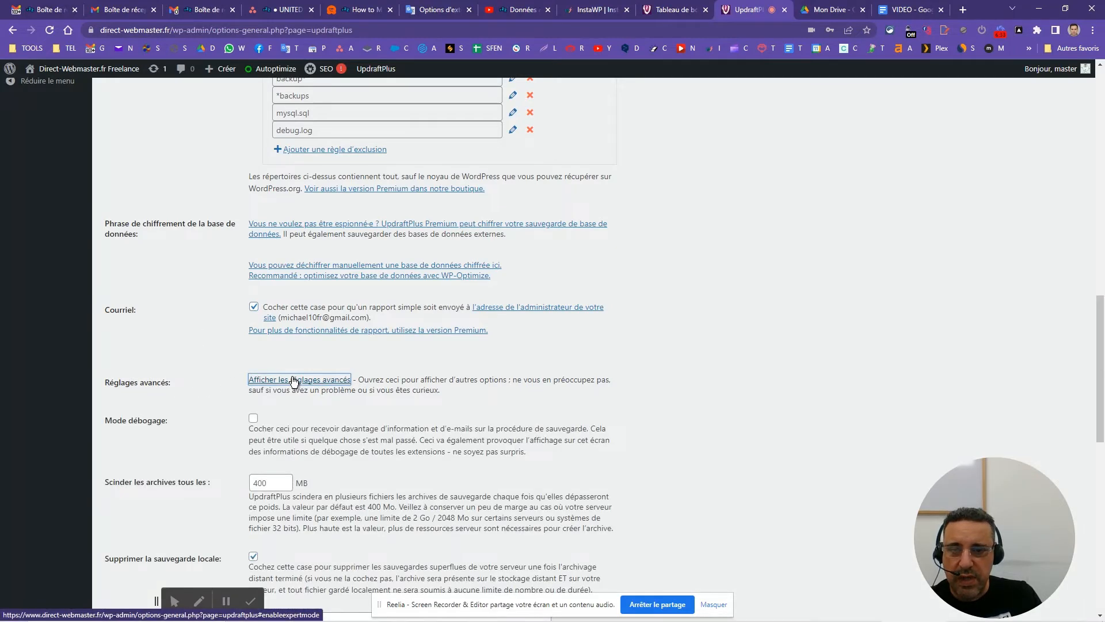
scroll(295, 380, down, 3)
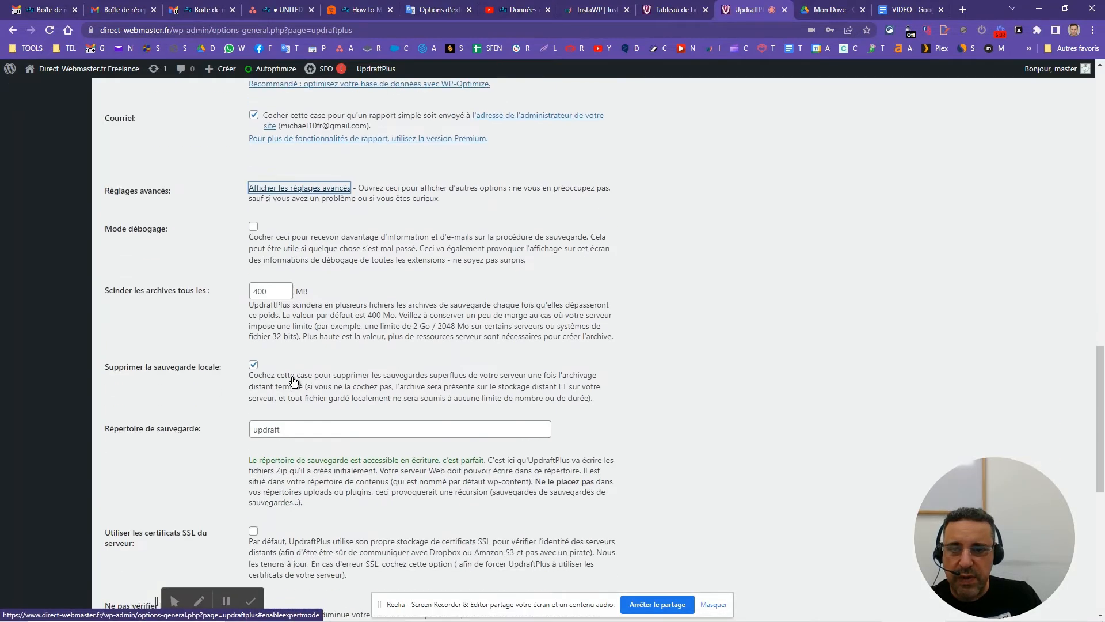
click(253, 227)
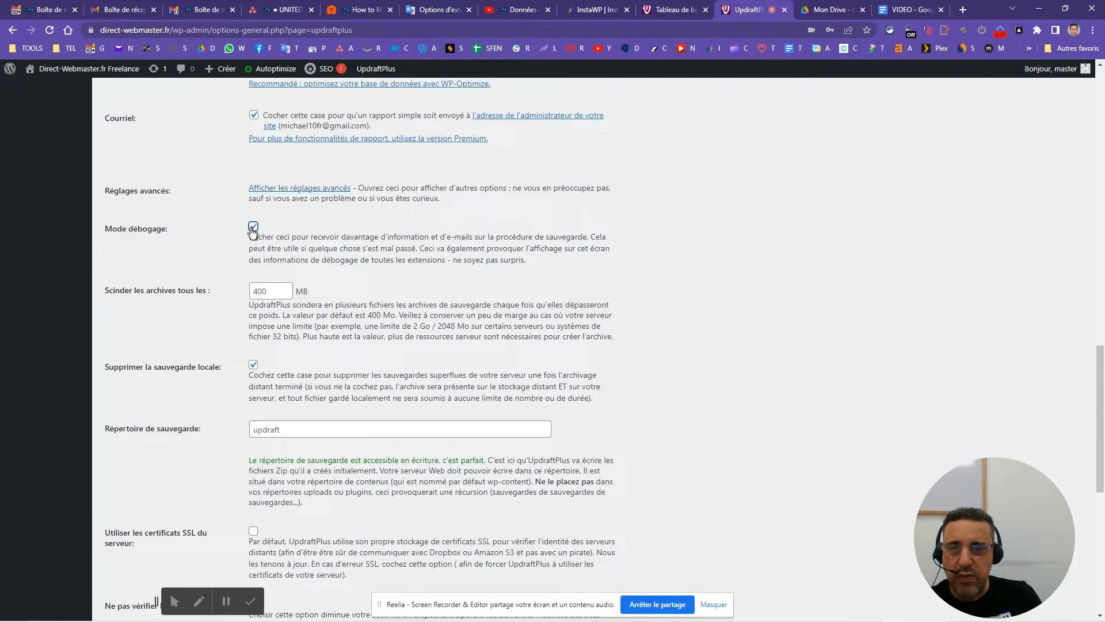
click(253, 229)
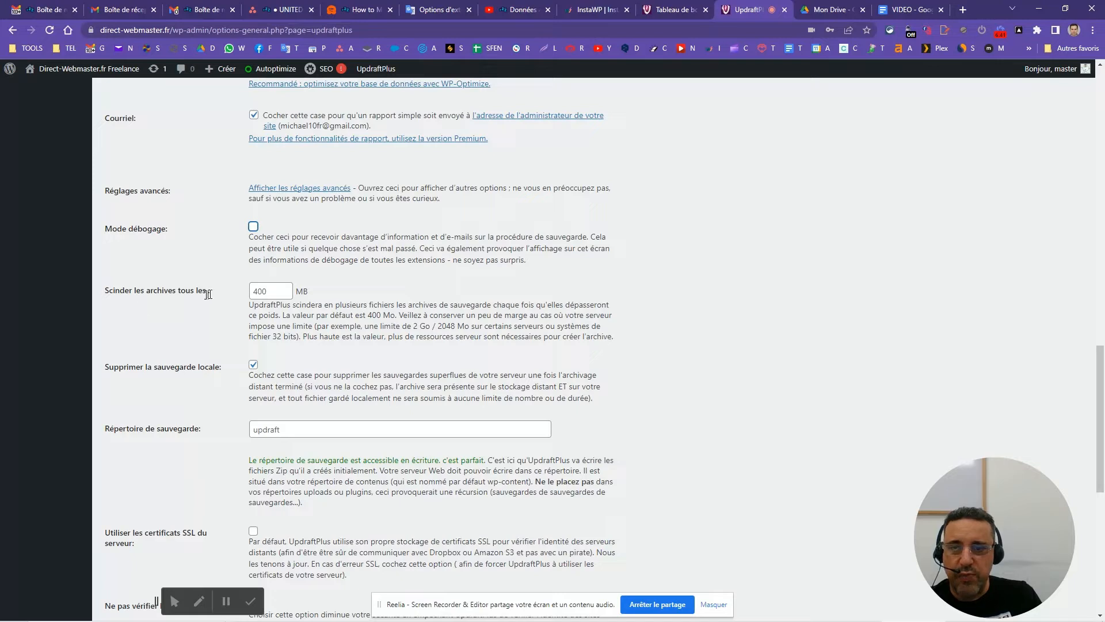
double_click(264, 292)
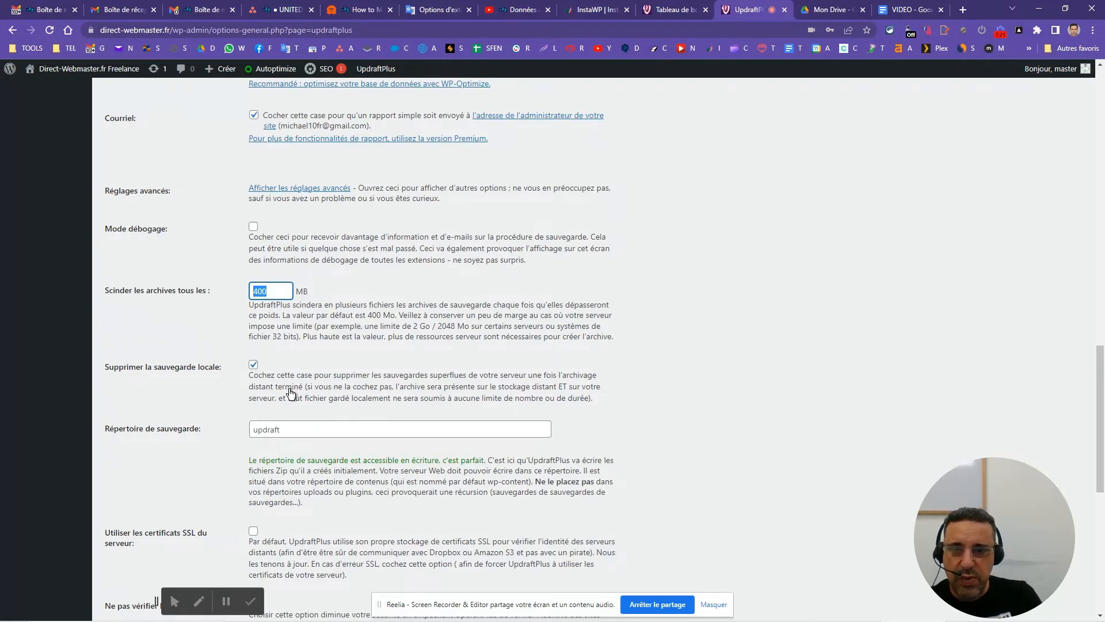
- Enable automatic updates for UpdraftPlus in the advanced settings and save all changes
scroll(290, 393, down, 3)
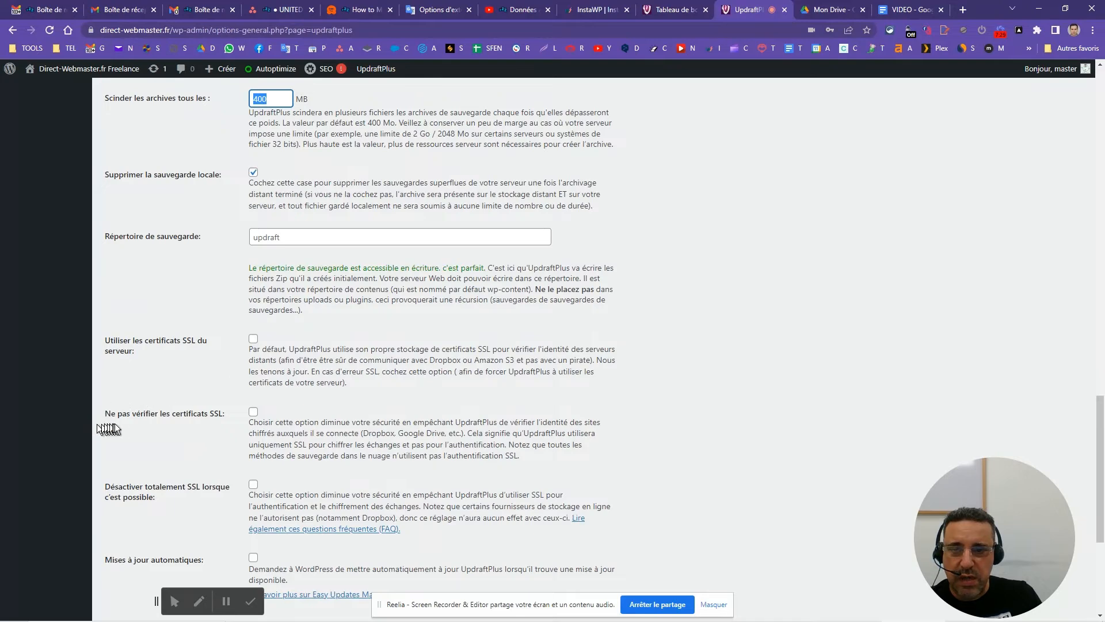
scroll(178, 429, down, 3)
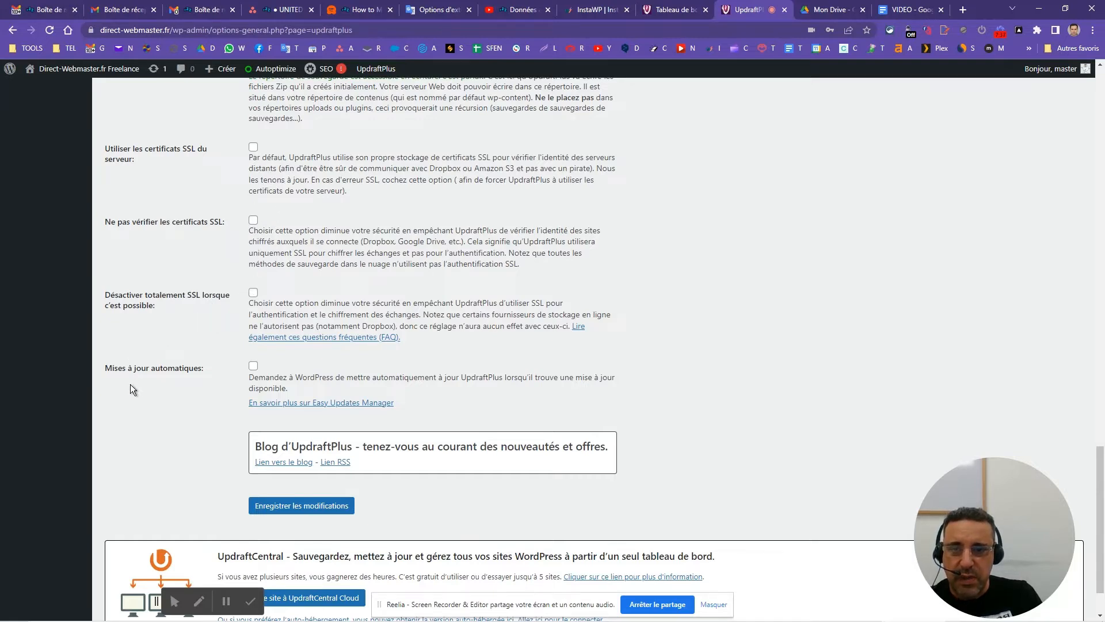
click(254, 366)
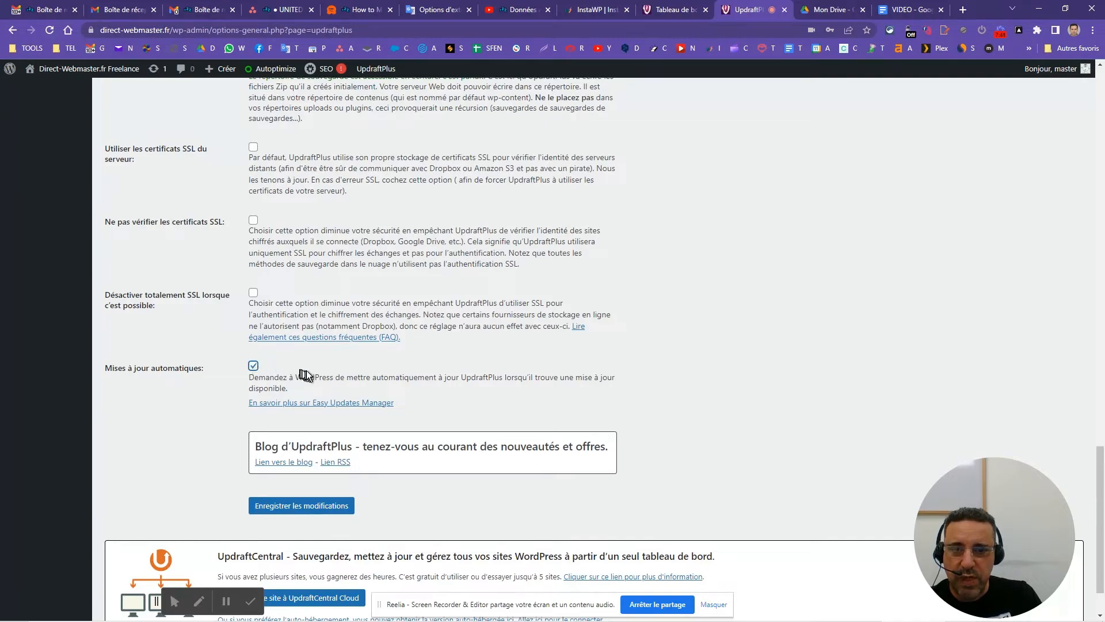
click(313, 499)
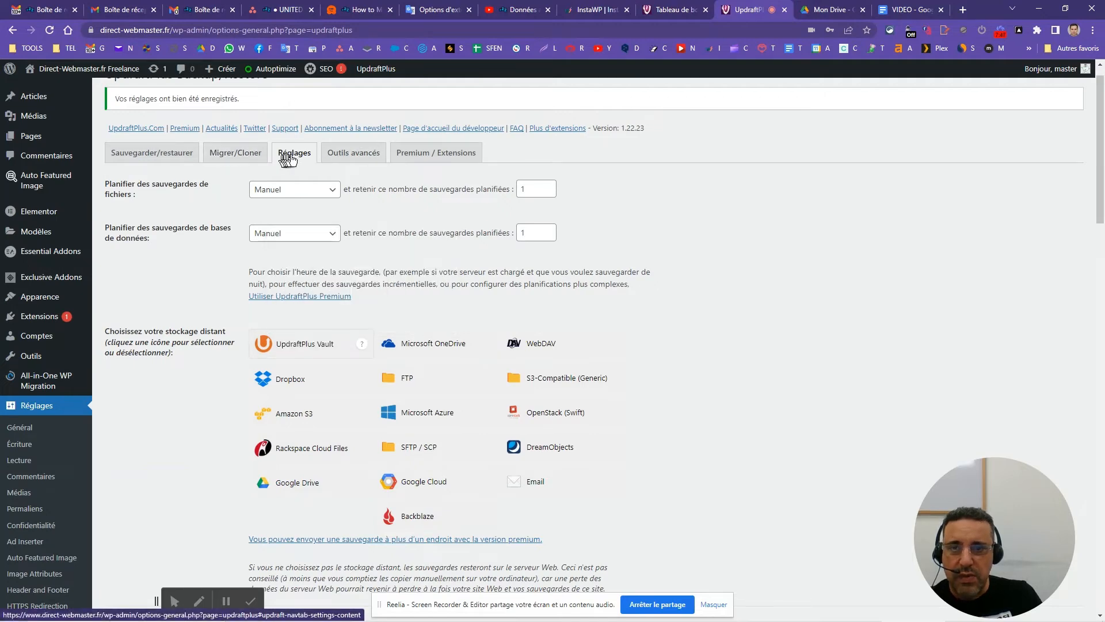
- Glance at the advanced tools and start a new manual backup that includes both the database and the files
click(353, 154)
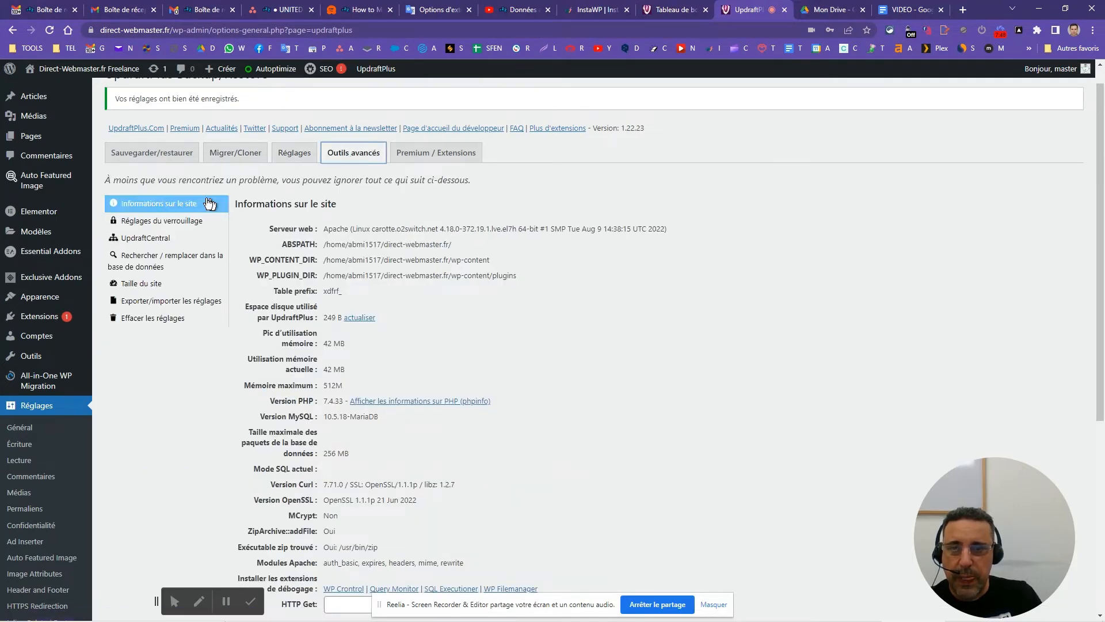
click(144, 159)
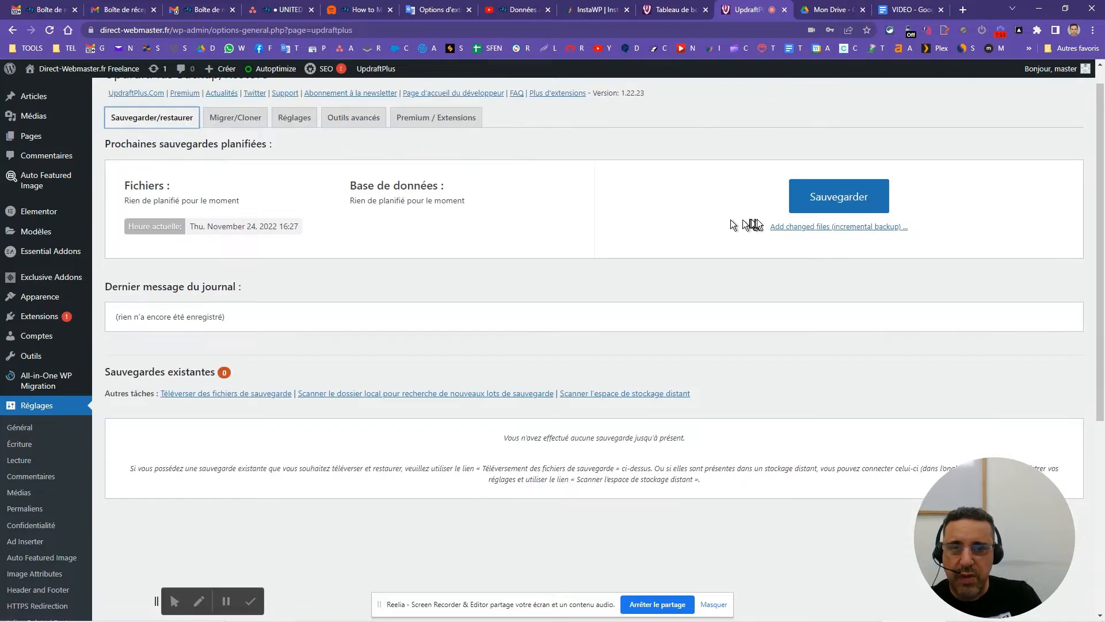
click(839, 197)
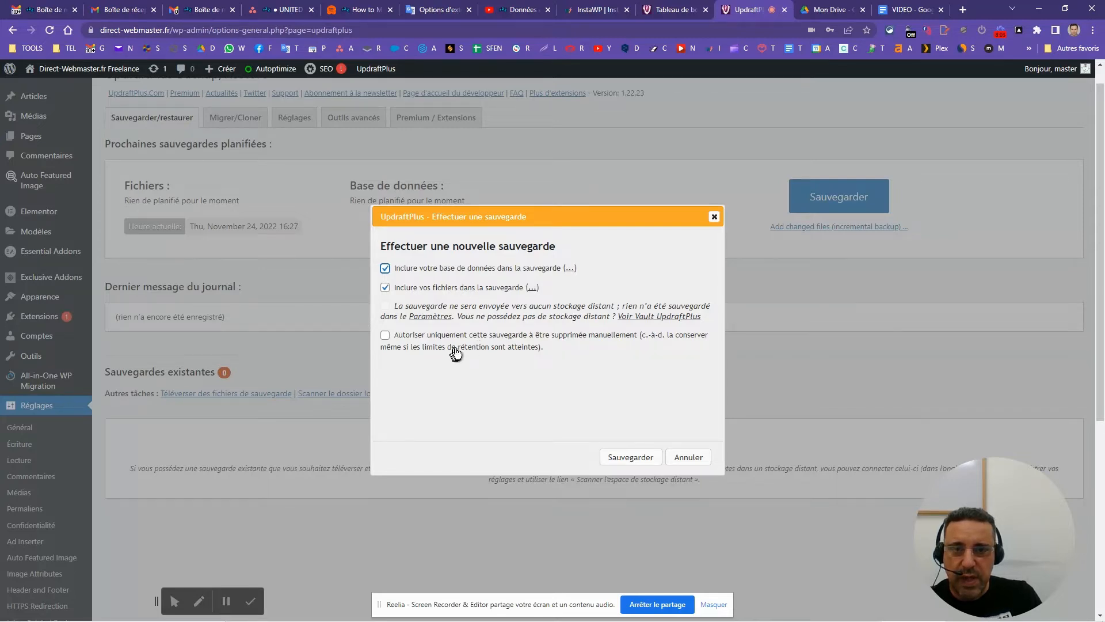
click(630, 457)
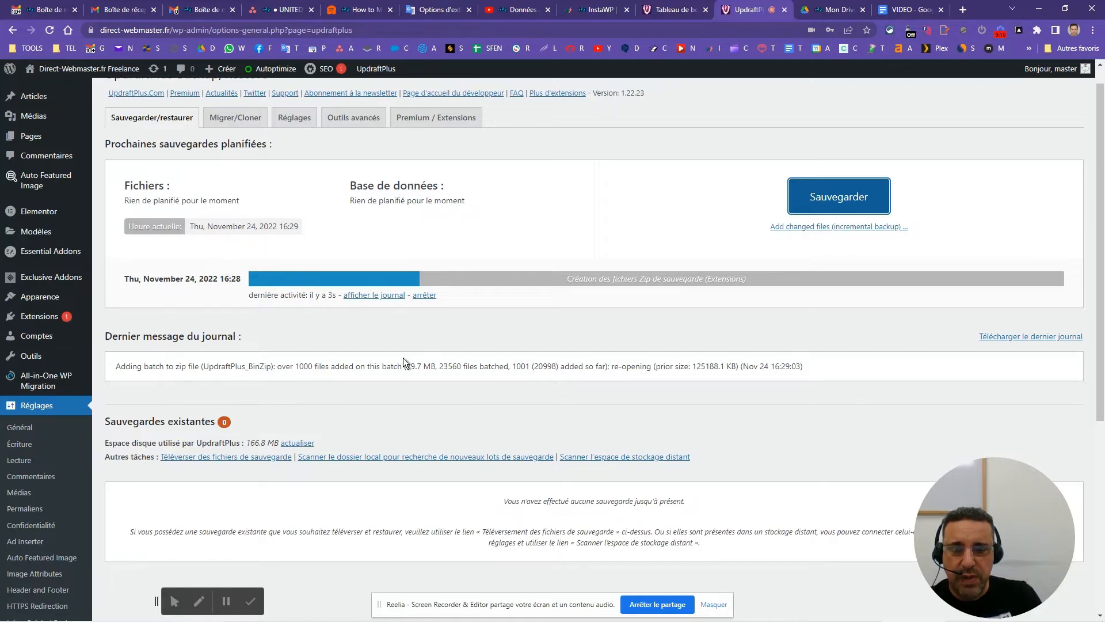
- Switch to WinSCP and open the updraft folder inside the wp-content directory of direct-webmaster.fr
mouse_move(570, 609)
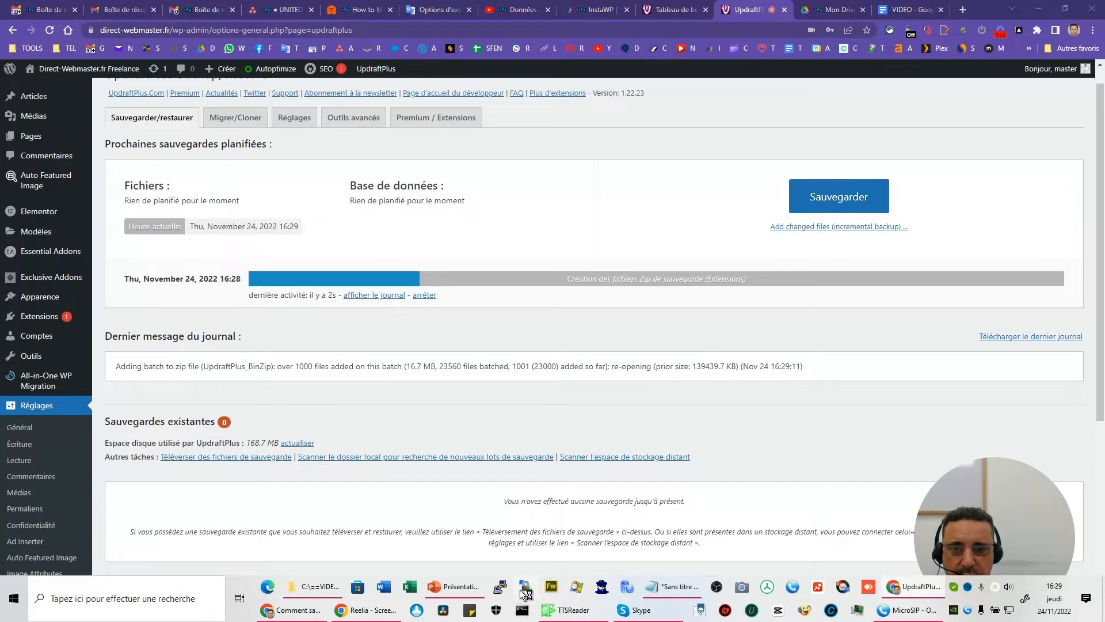
click(519, 590)
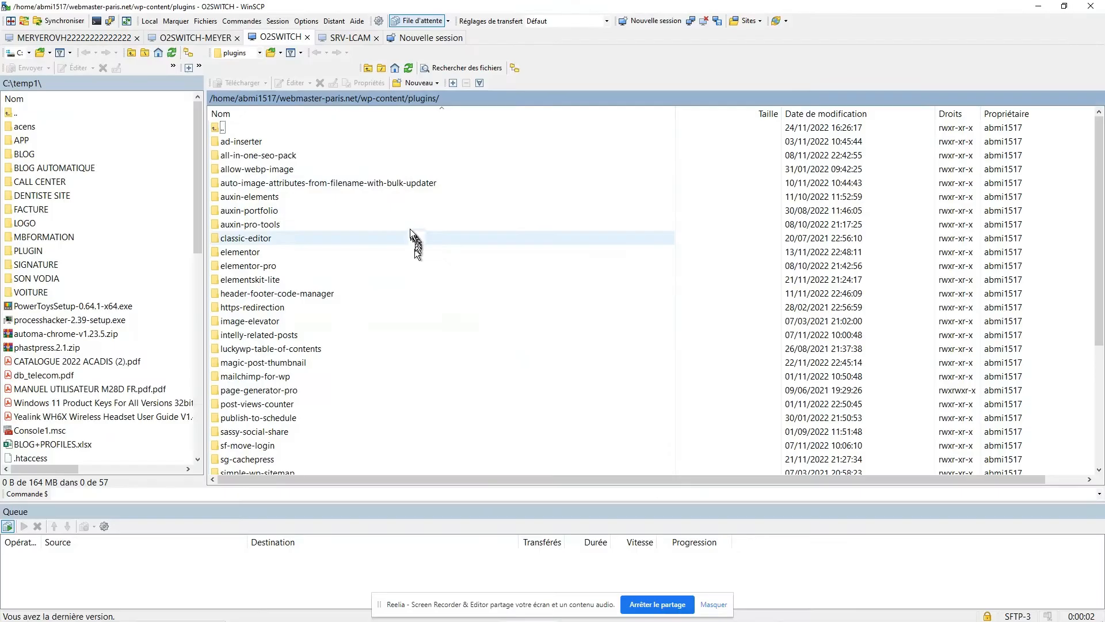
click(369, 70)
click(369, 70)
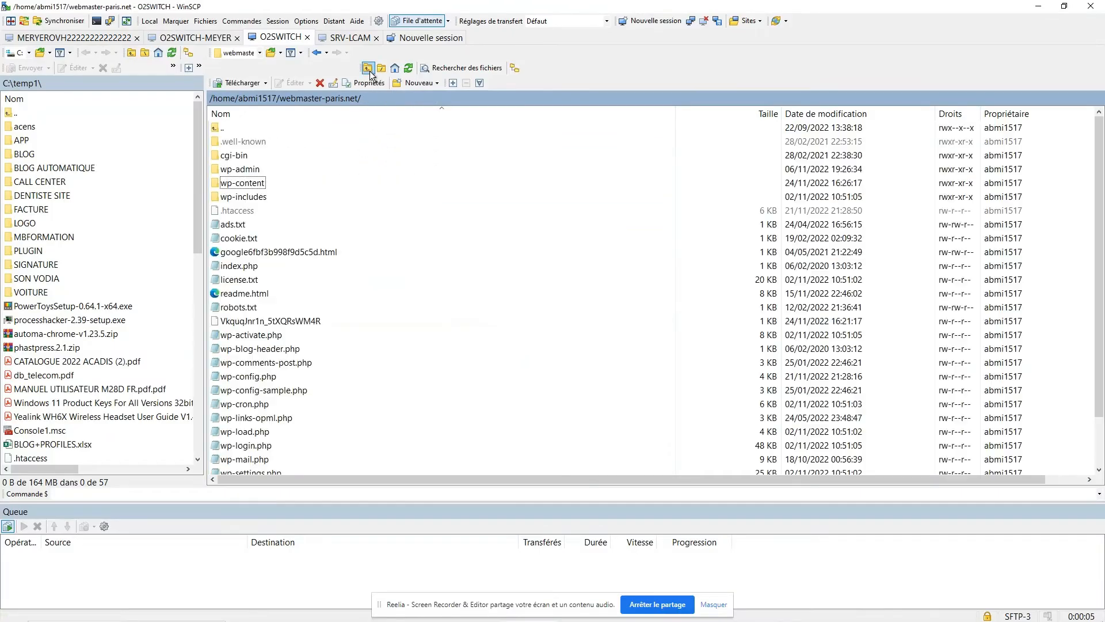
click(369, 69)
scroll(288, 205, down, 5)
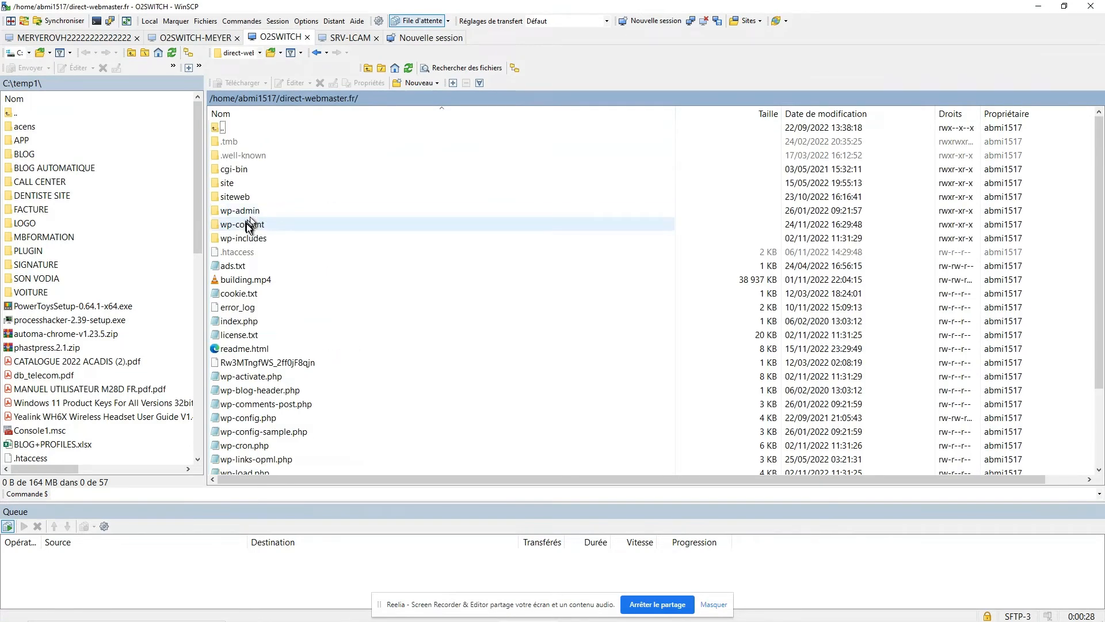
double_click(246, 224)
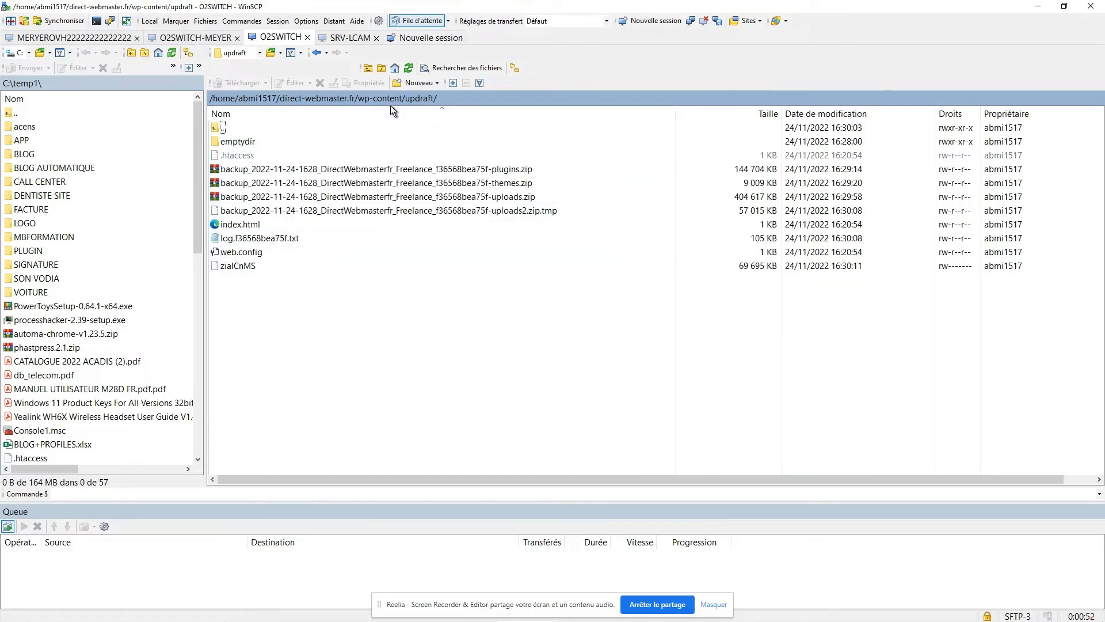
- Examine the plugins backup zip and refresh the updraft folder repeatedly to follow the creation of the backup files
click(434, 169)
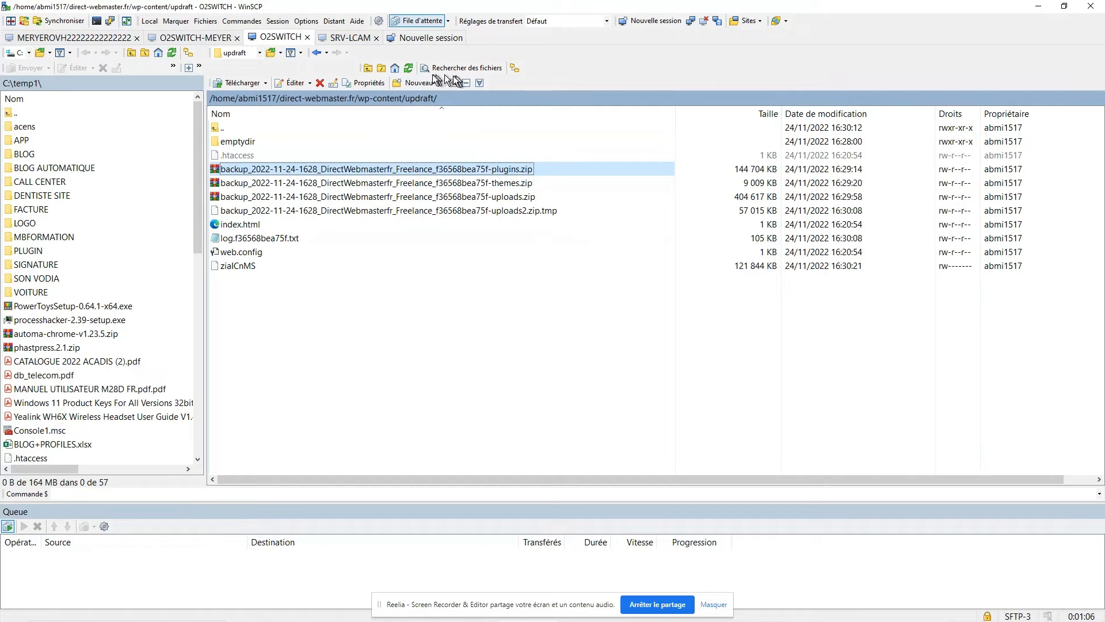
click(409, 70)
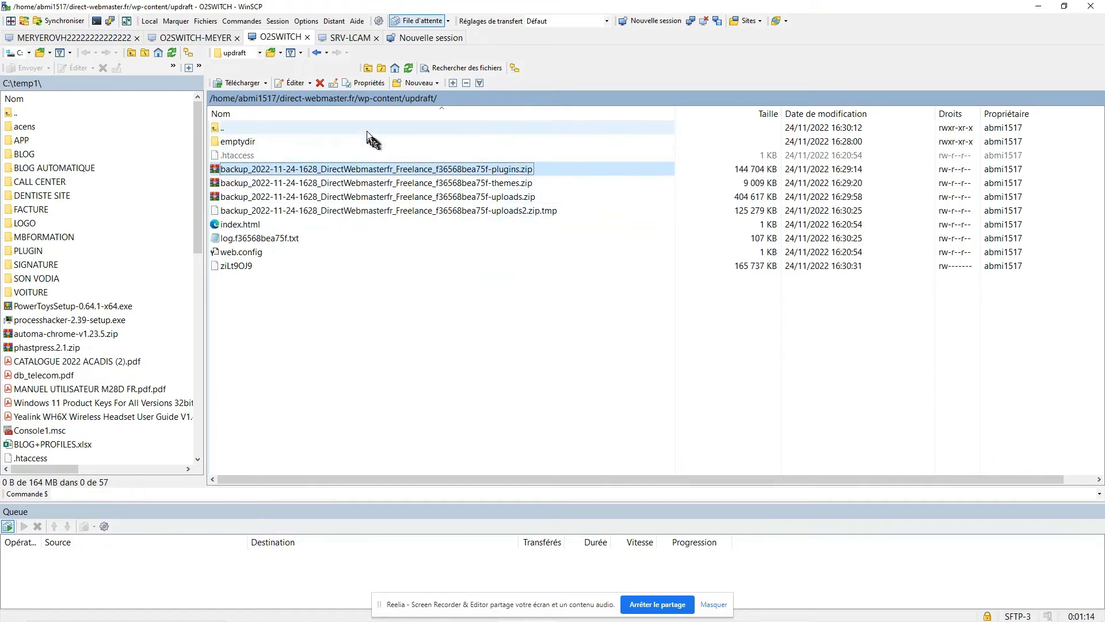
click(408, 68)
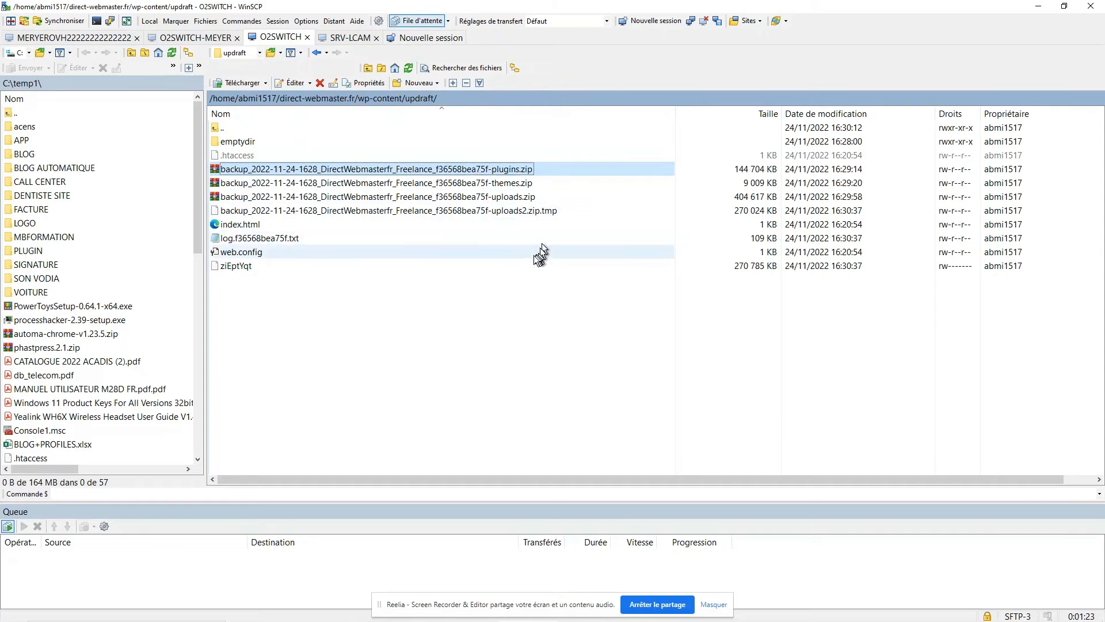
click(408, 68)
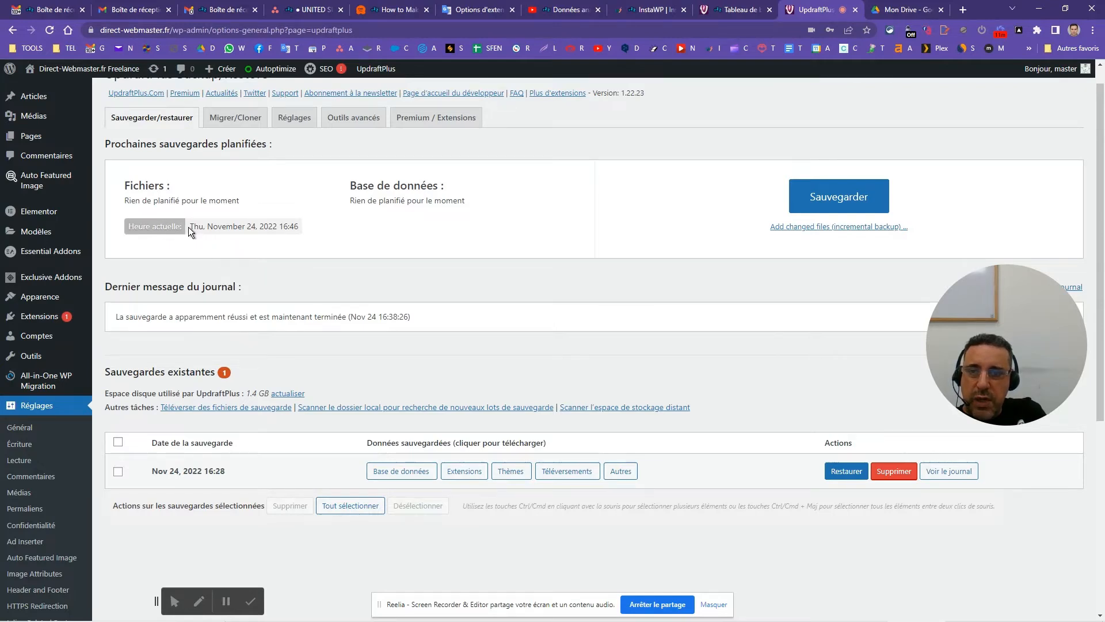
- Check the date of the existing backup, prepare its database file for download, and delete that file from the server
drag(189, 227, 299, 226)
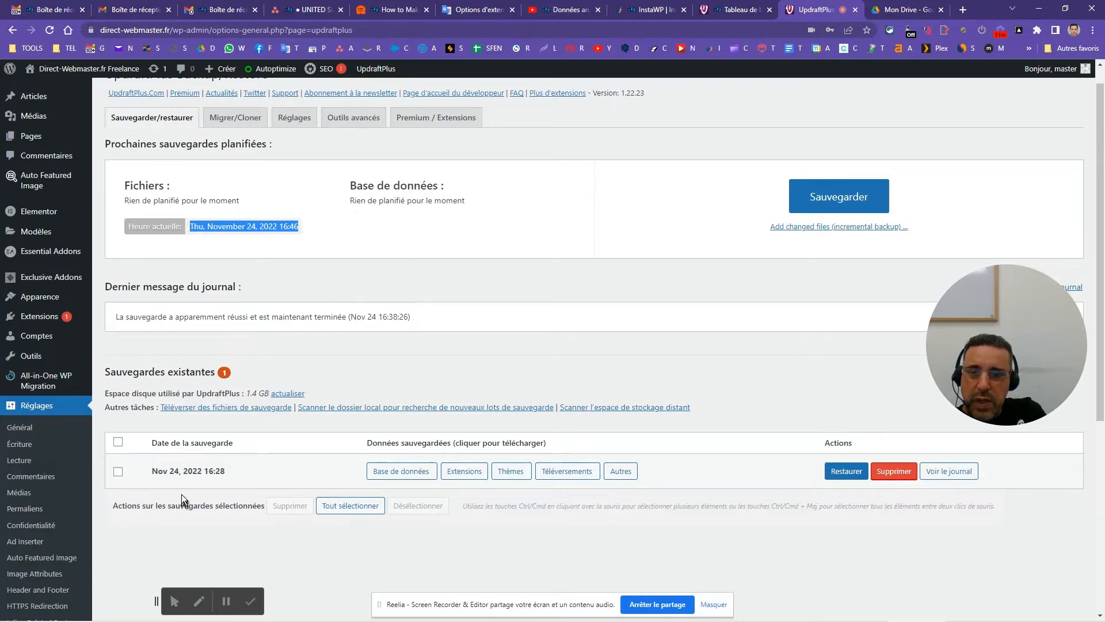
double_click(159, 471)
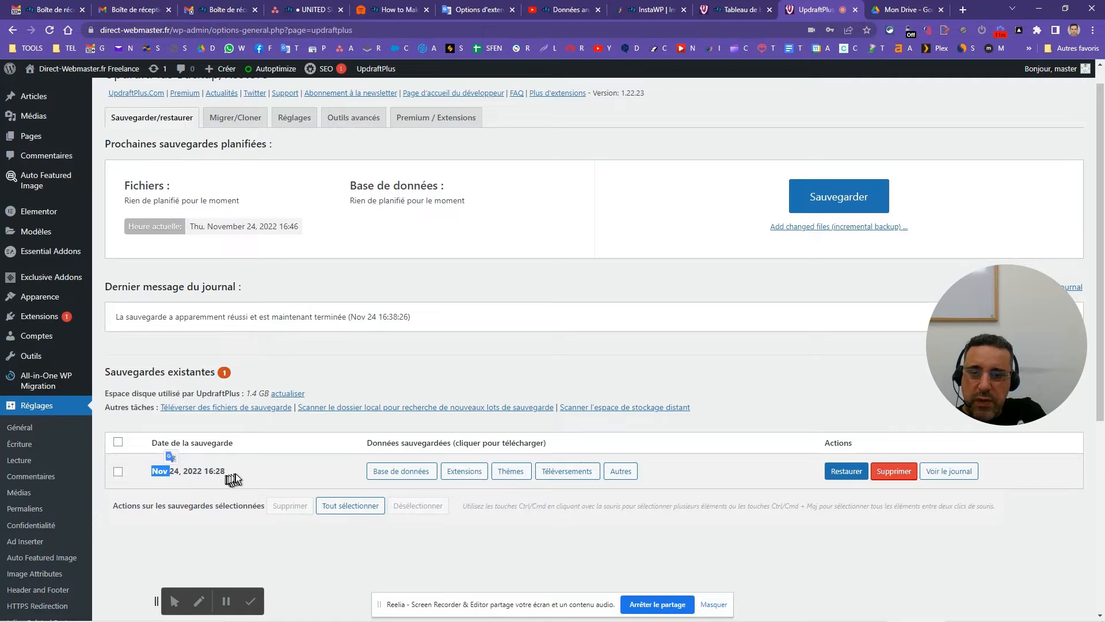
click(412, 472)
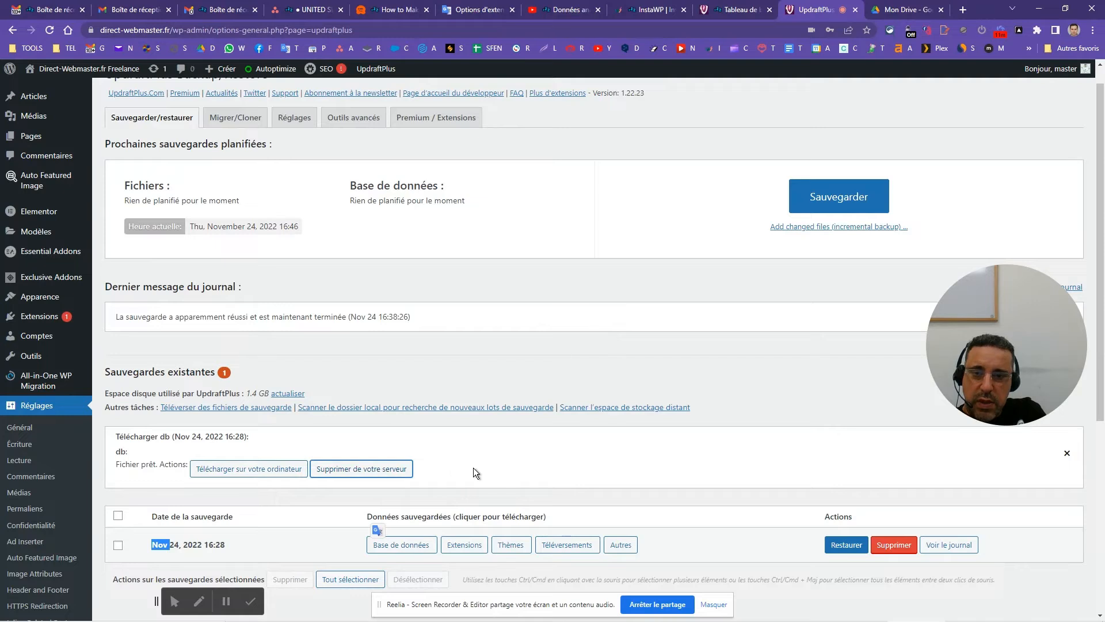
click(362, 474)
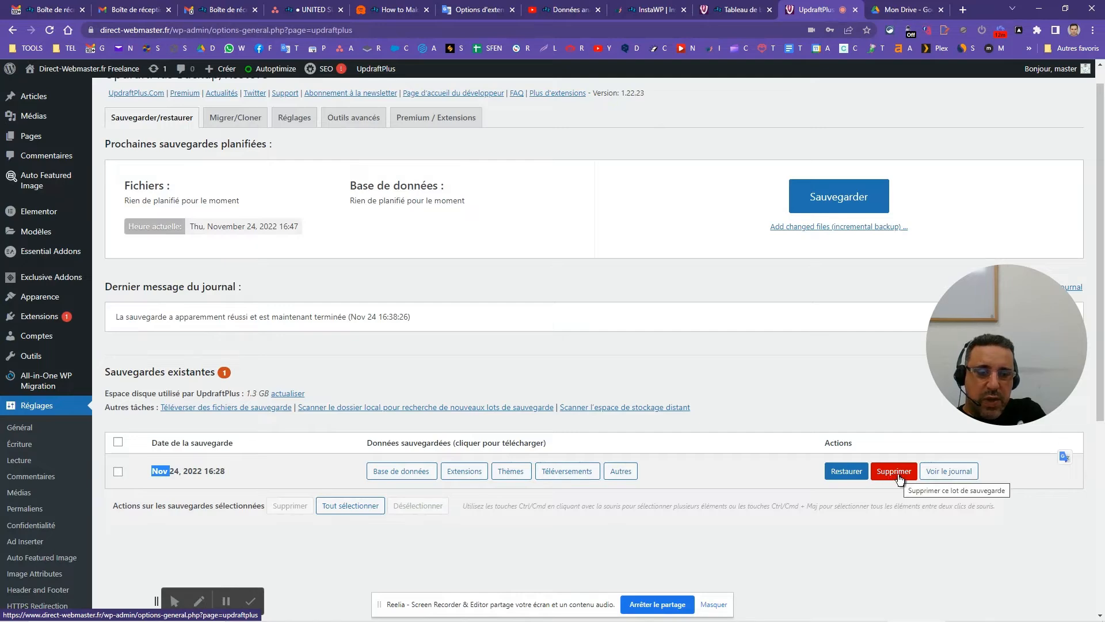
- Open the log of the Nov 24, 2022 16:28 backup and read through its entries
click(947, 472)
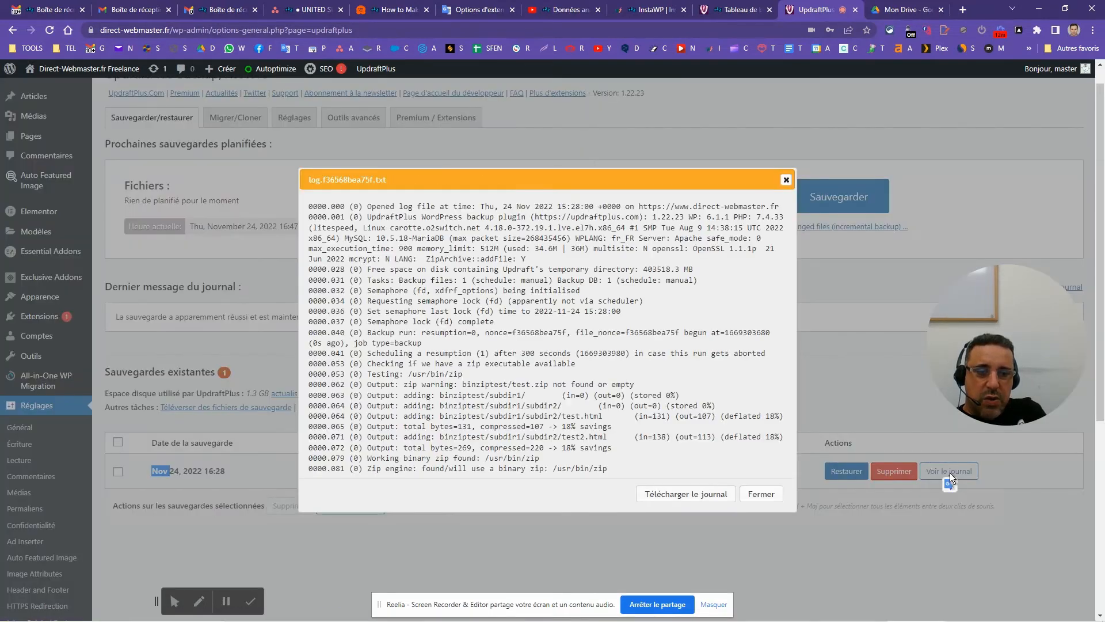
scroll(575, 382, up, 1)
scroll(595, 338, down, 10)
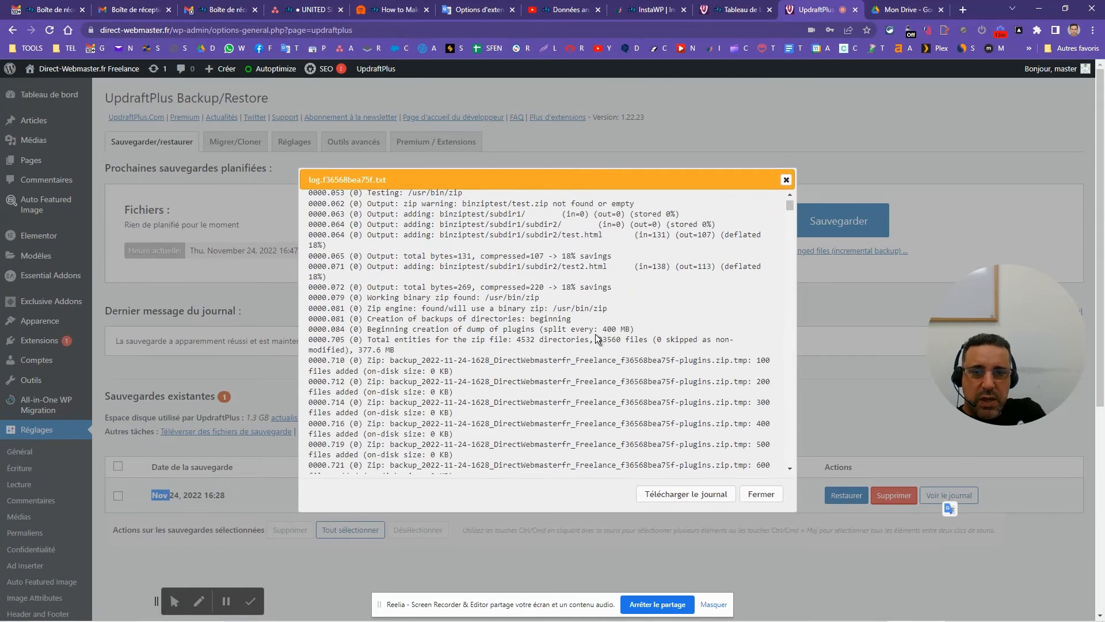
- Continue reading the Nov 24, 2022 16:28 backup log through the plugin archiving entries and close it
scroll(596, 334, down, 20)
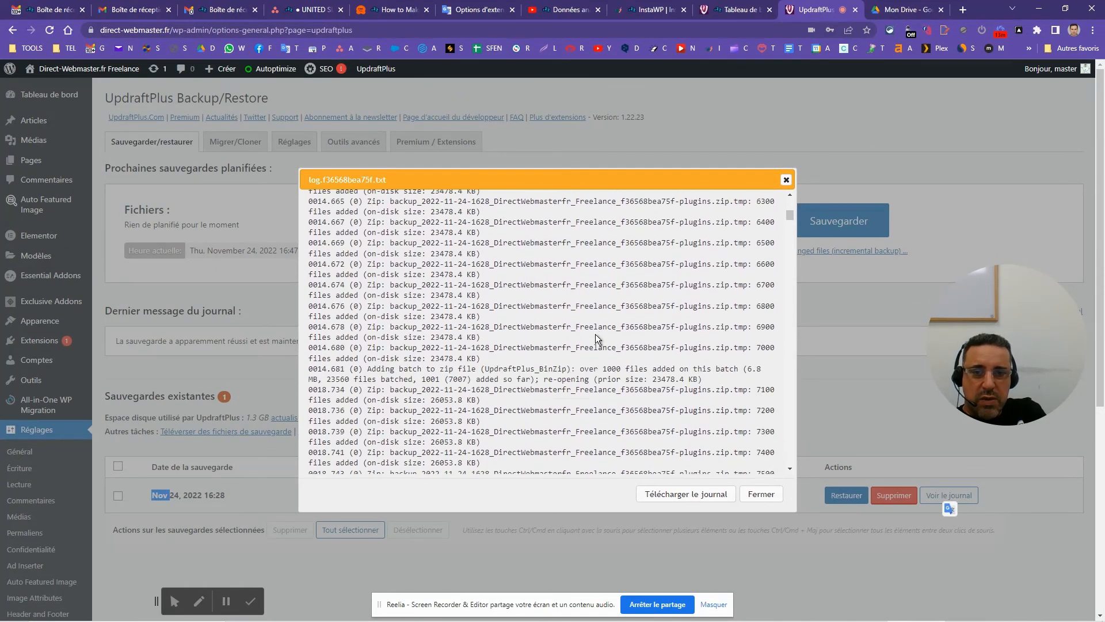
scroll(595, 334, down, 20)
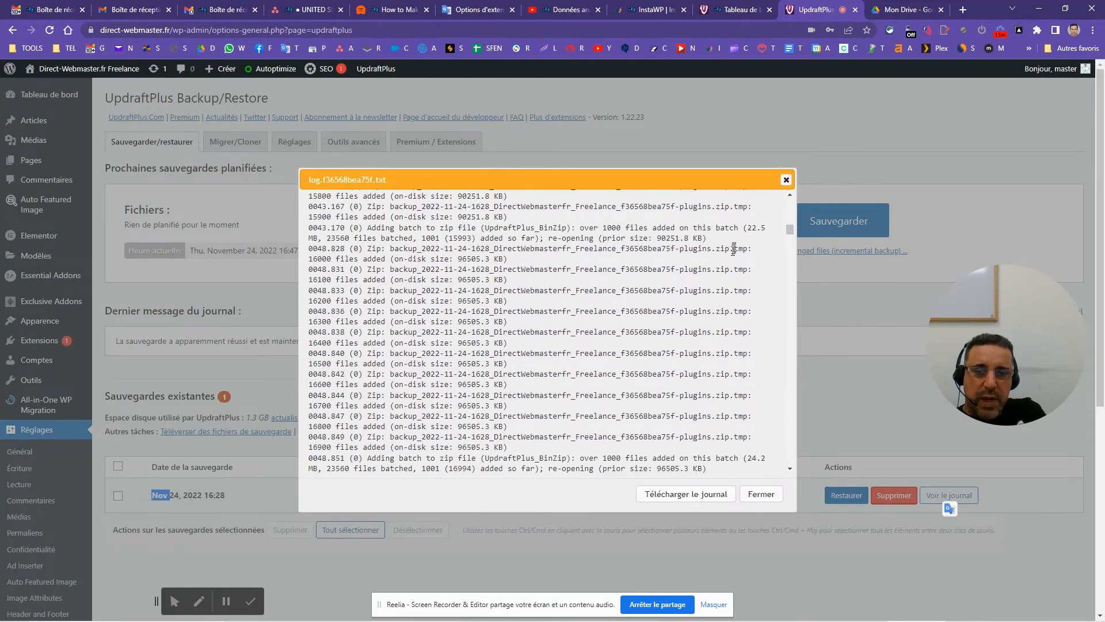
click(786, 179)
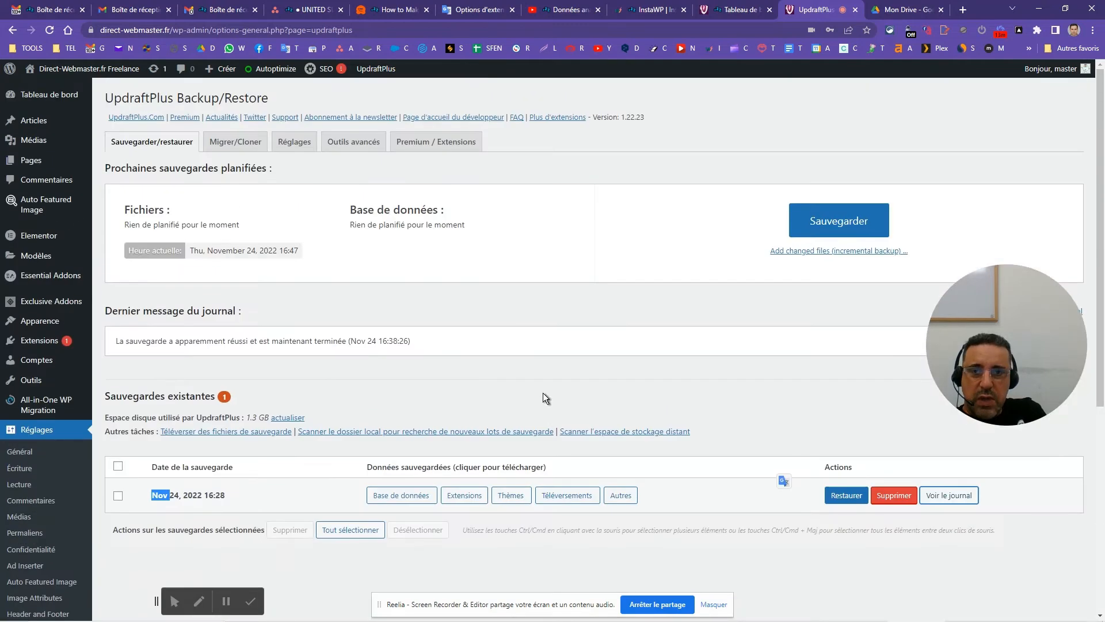
- Look over the migration and cloning options, and examine the server details and WordPress directory paths in the advanced tools
click(238, 143)
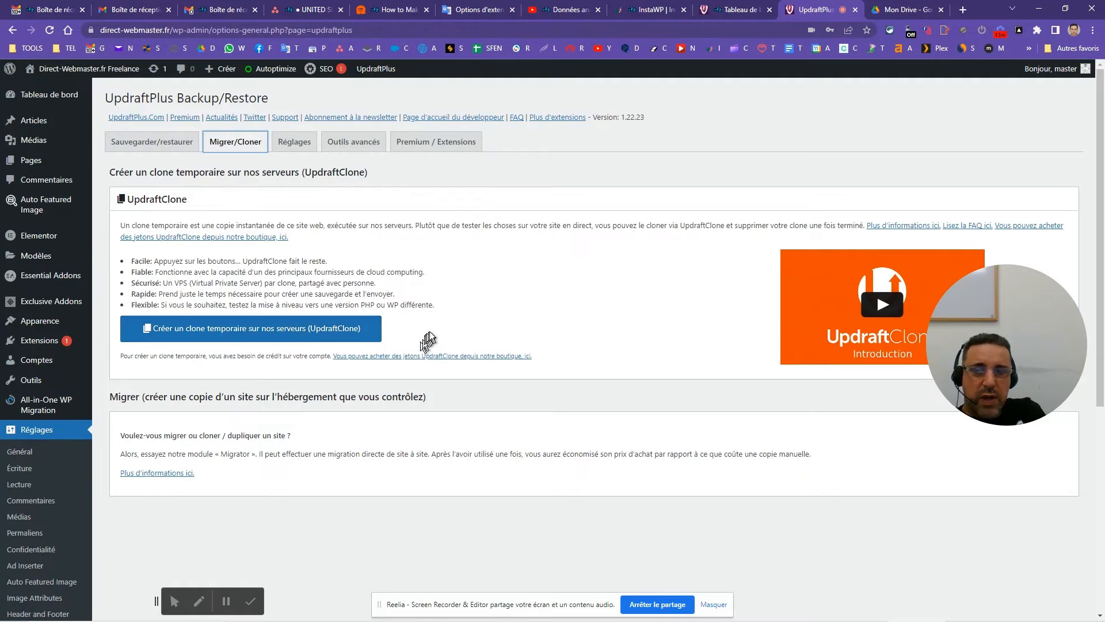
click(297, 147)
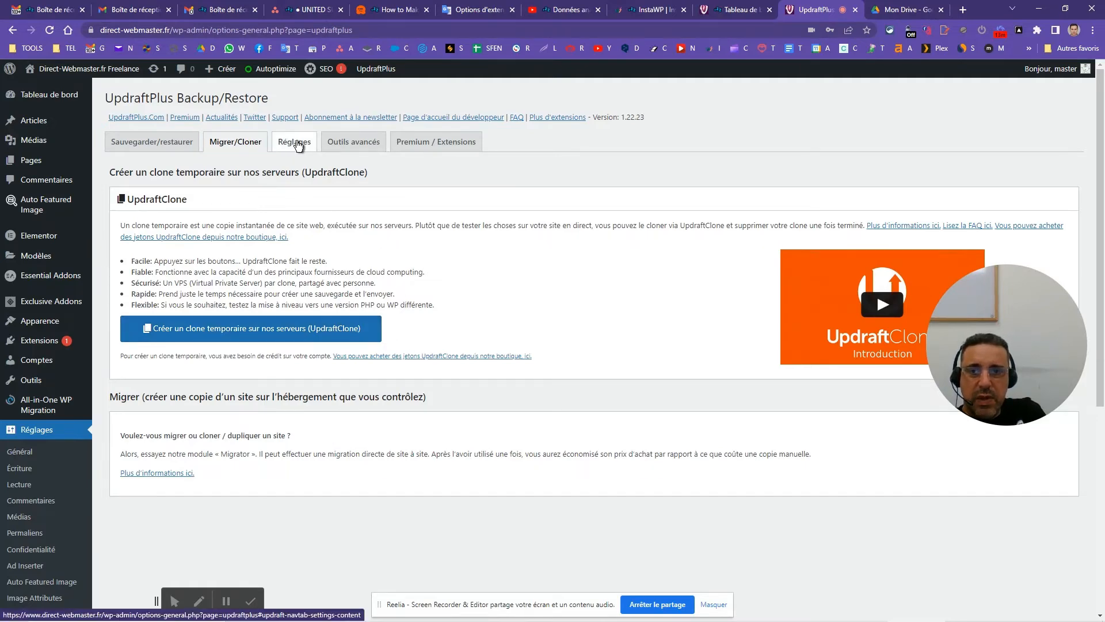
click(331, 147)
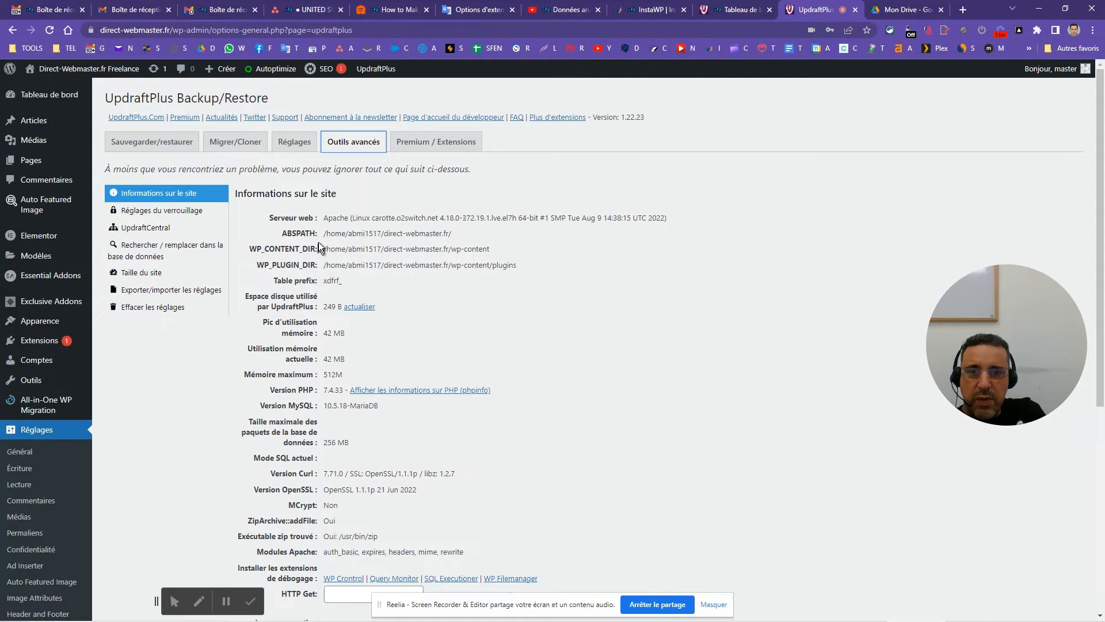
drag(324, 233, 515, 239)
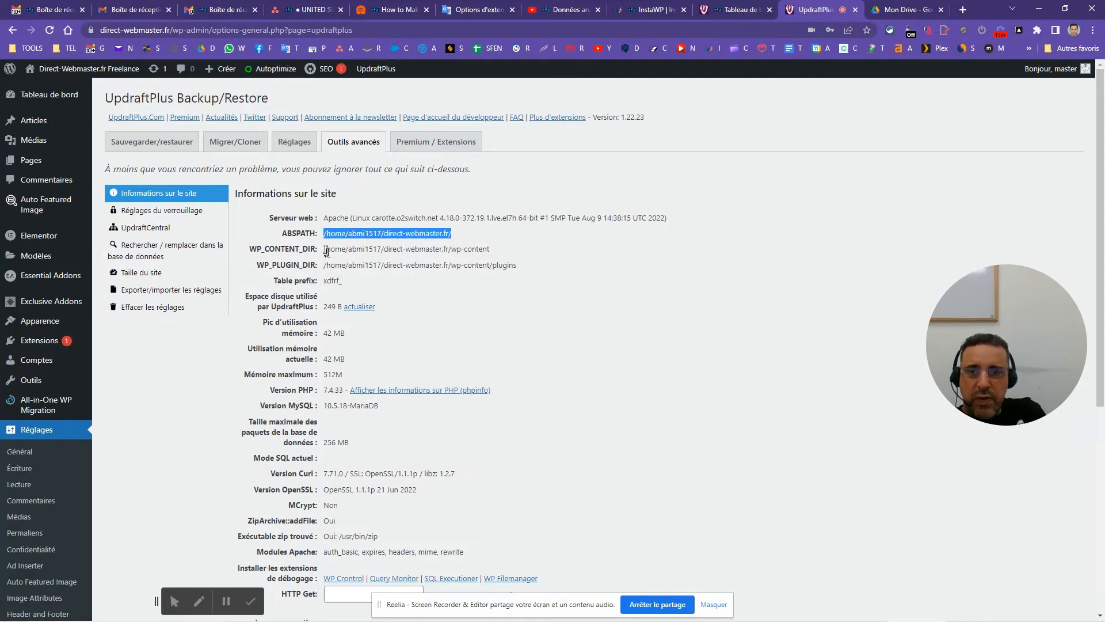
drag(324, 251, 543, 249)
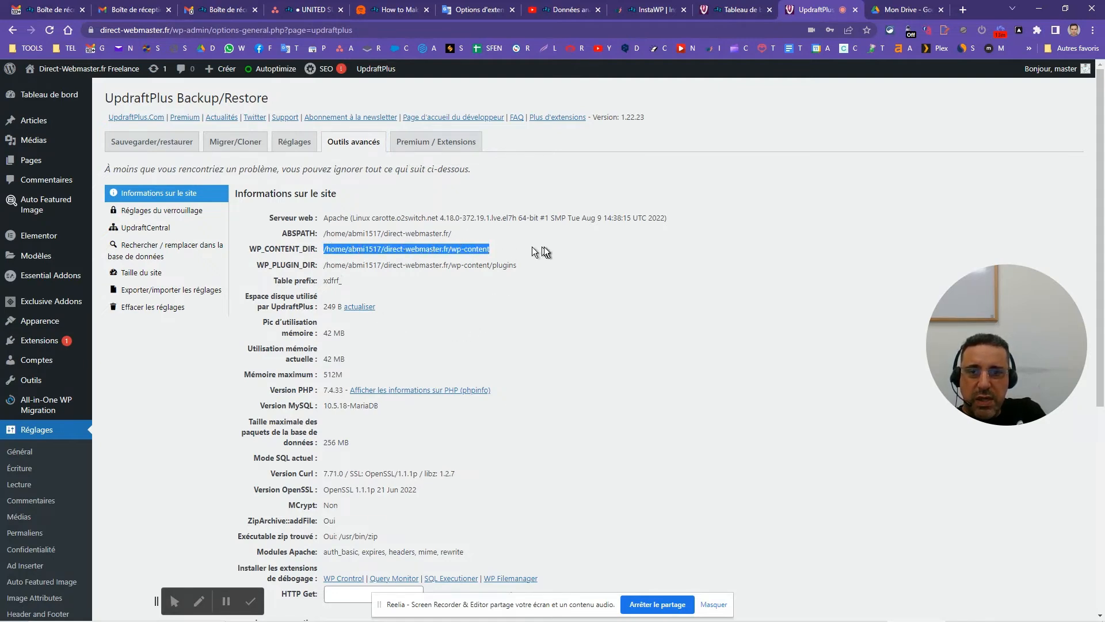
click(453, 250)
drag(451, 250, 491, 250)
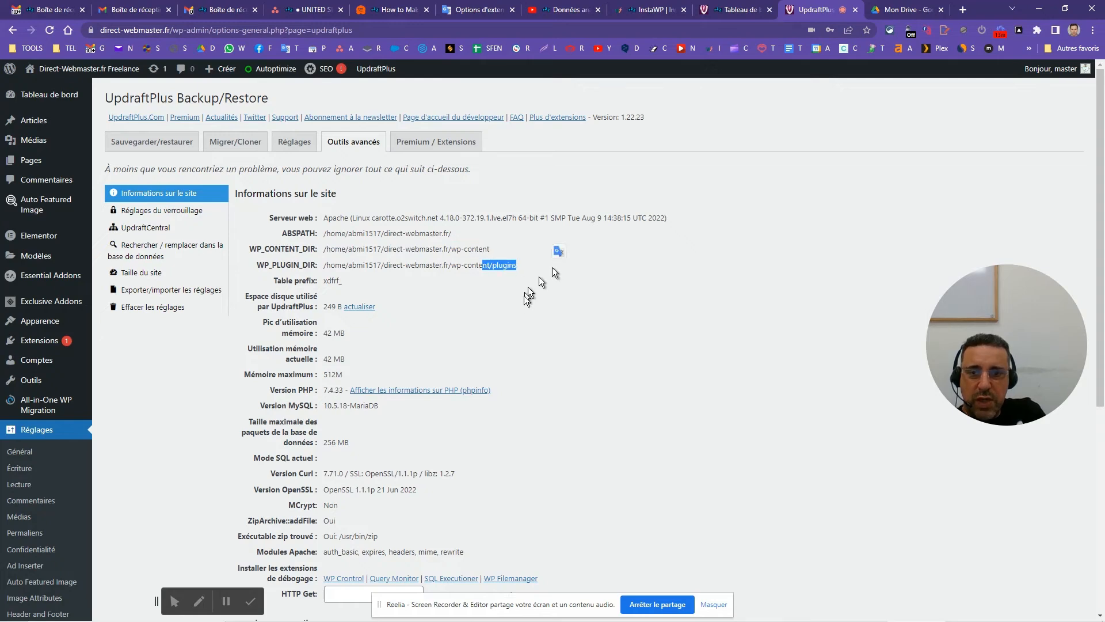
scroll(523, 302, down, 5)
scroll(492, 290, up, 3)
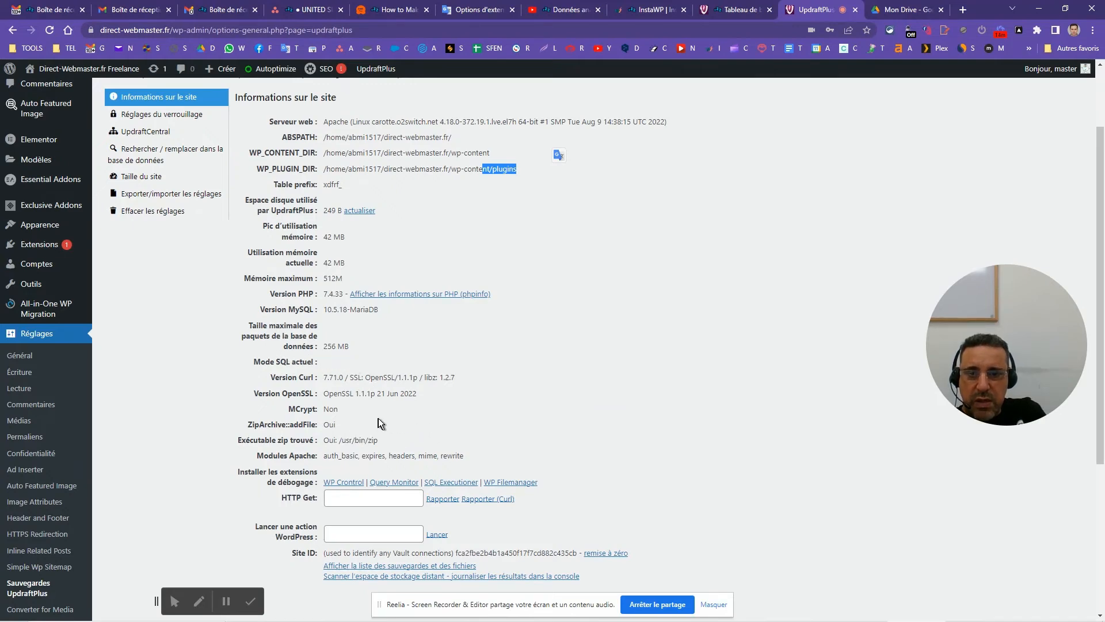
scroll(378, 423, up, 2)
- Review the advanced tools for locking the settings, UpdraftCentral and database search and replace
click(192, 212)
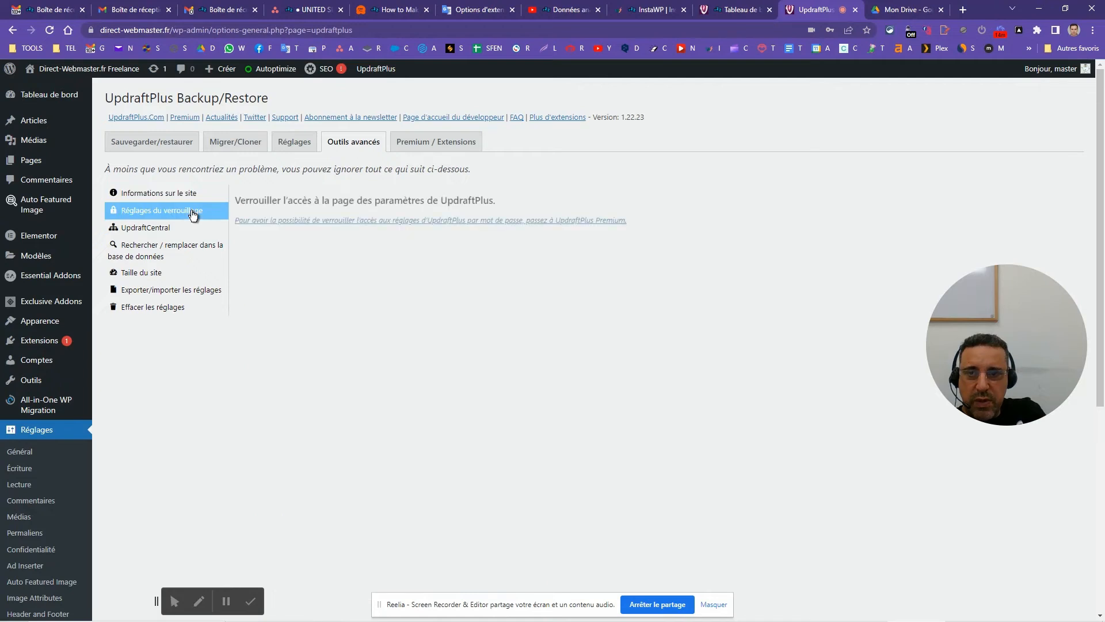
click(158, 229)
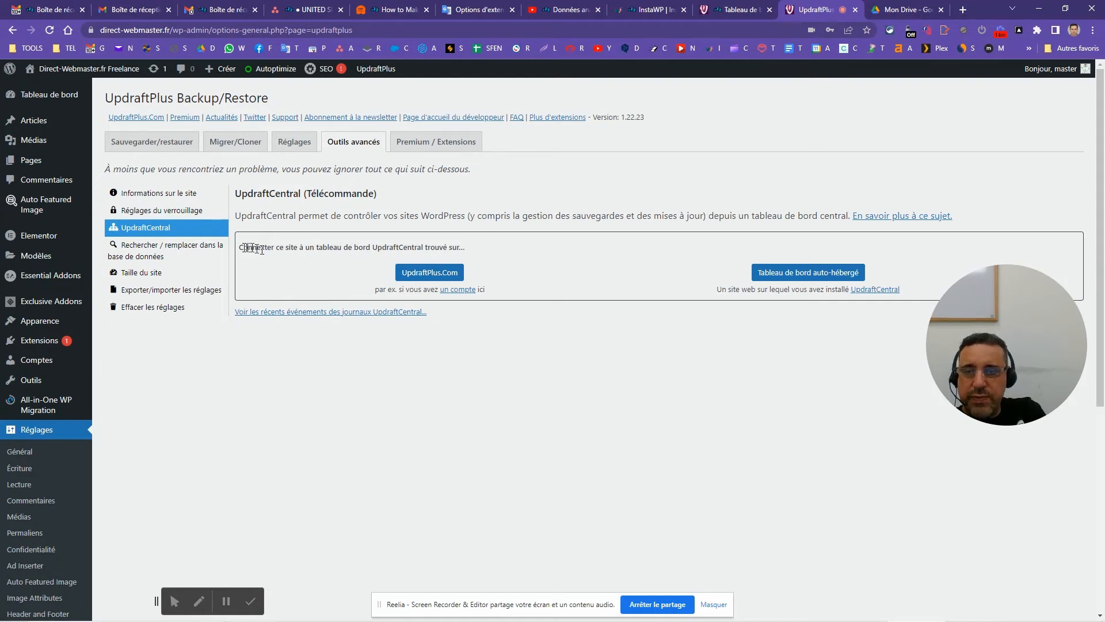
click(209, 257)
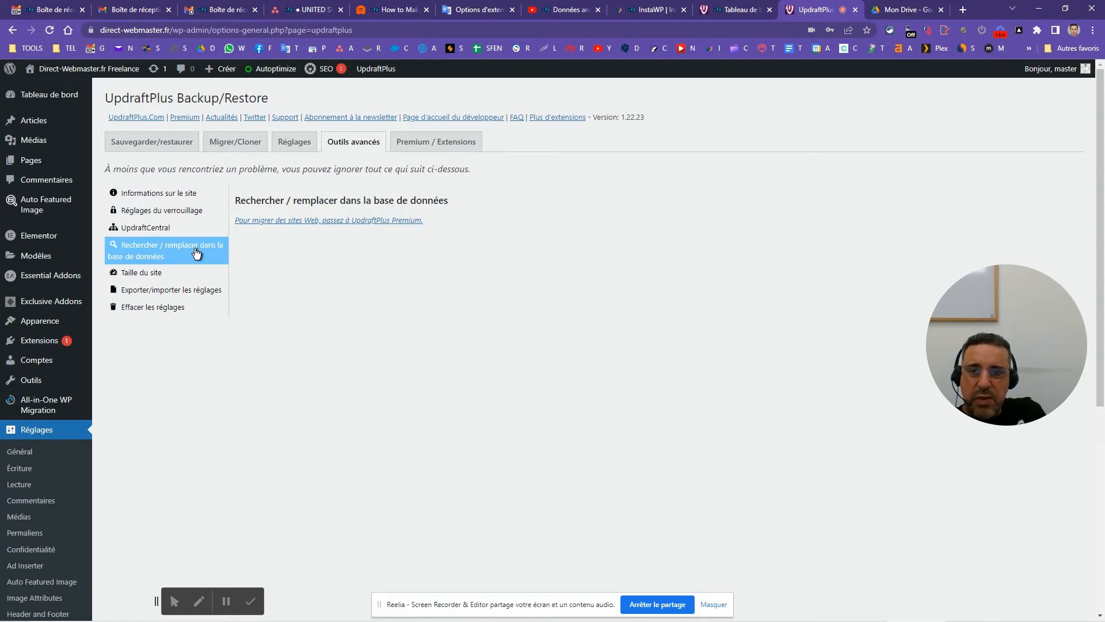
- Calculate the uncompressed on-disk sizes of the site's extensions, themes, uploads and other files
click(193, 274)
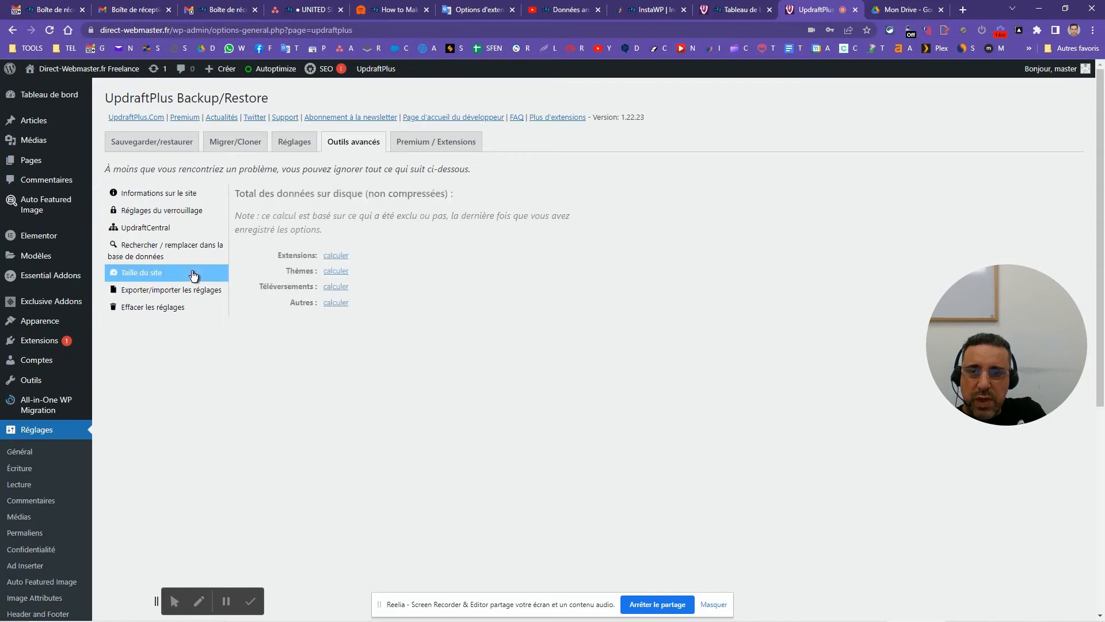
click(336, 256)
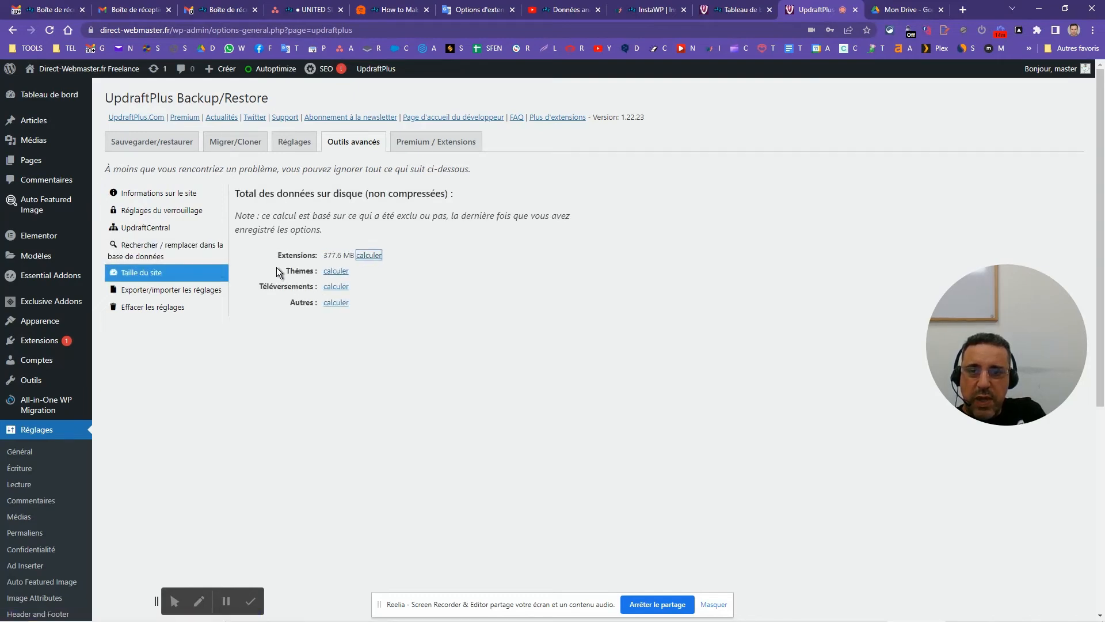
click(327, 273)
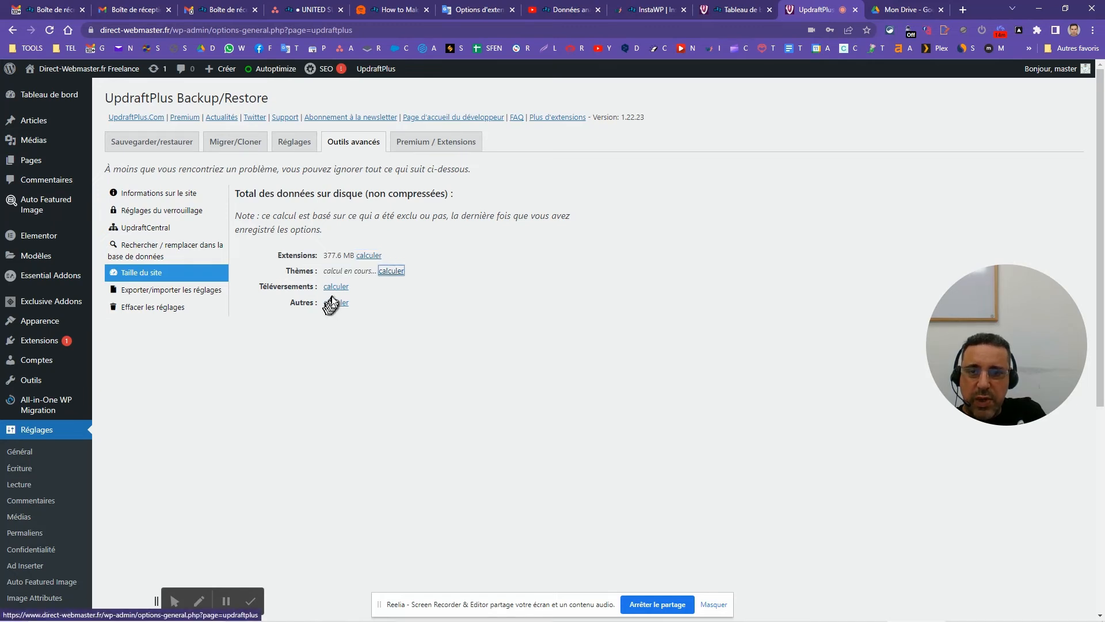
click(331, 287)
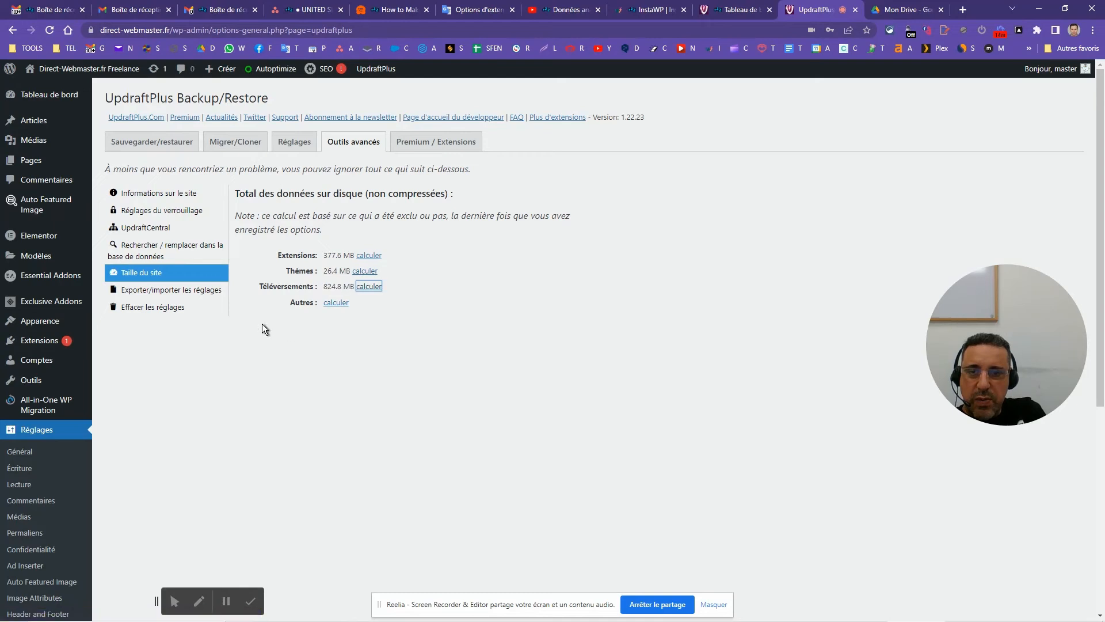
drag(323, 286, 348, 287)
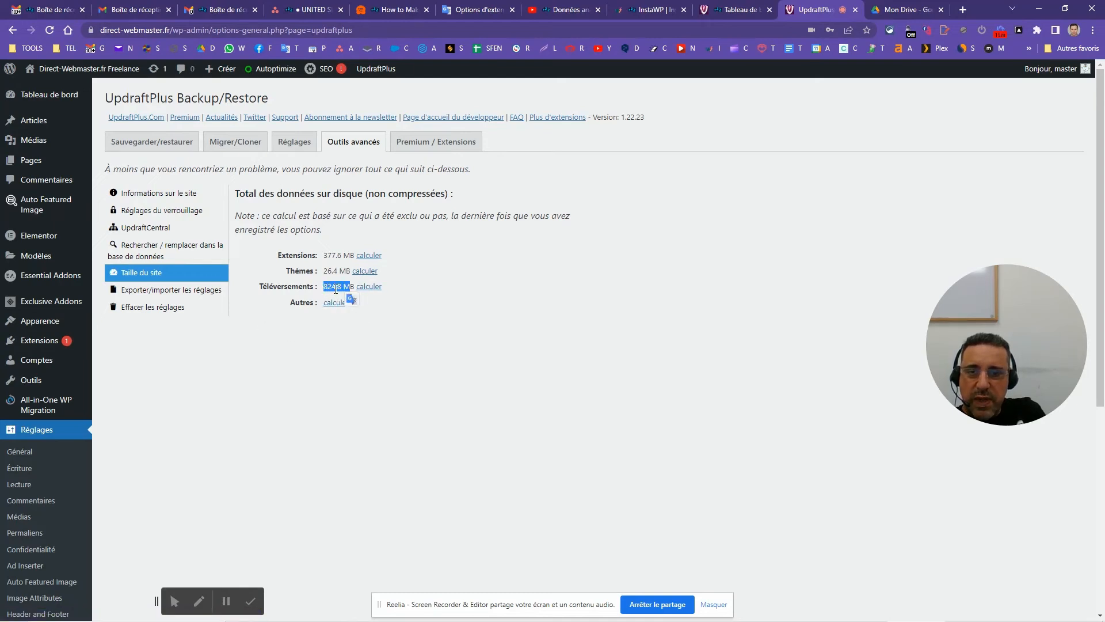
click(334, 302)
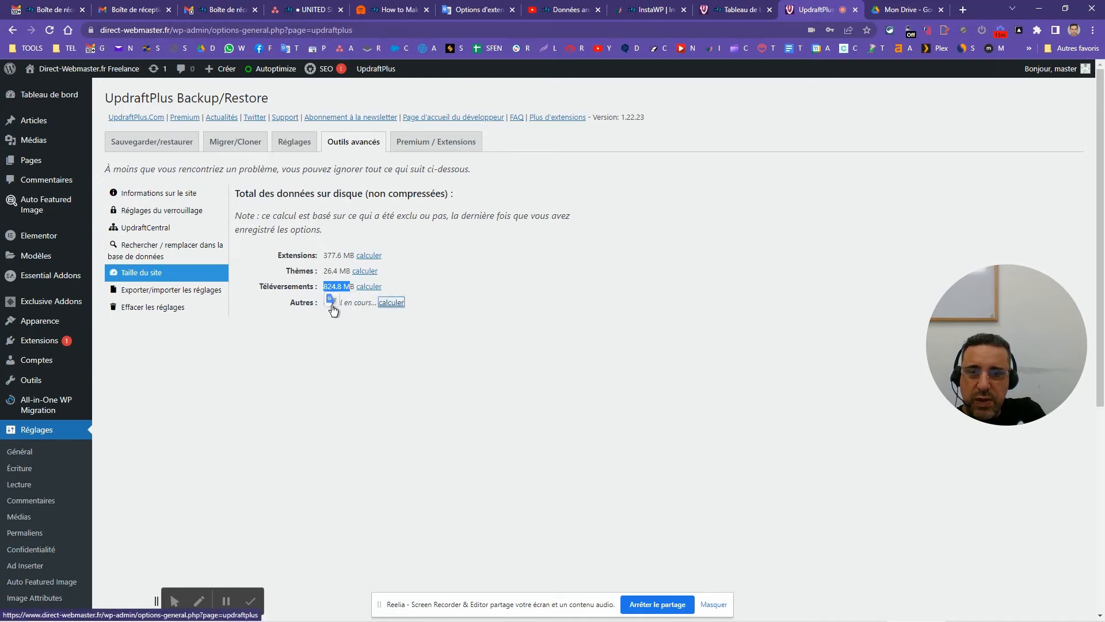
click(299, 343)
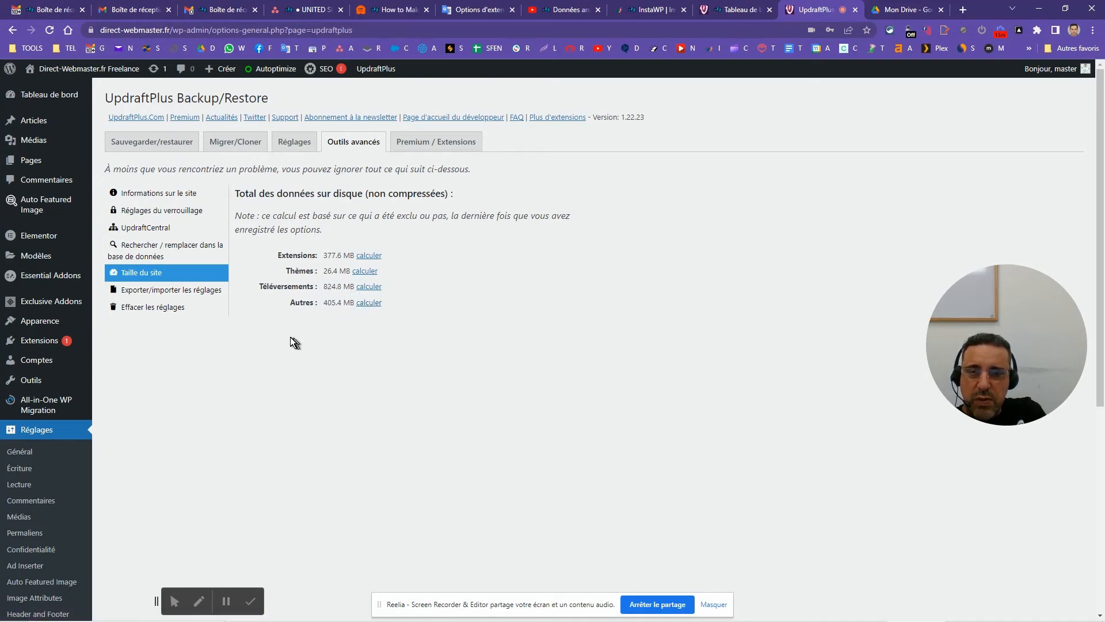
- Try to export the UpdraftPlus settings as updraftplus-settings-direct-webmaster-fr-freelance.json
click(178, 294)
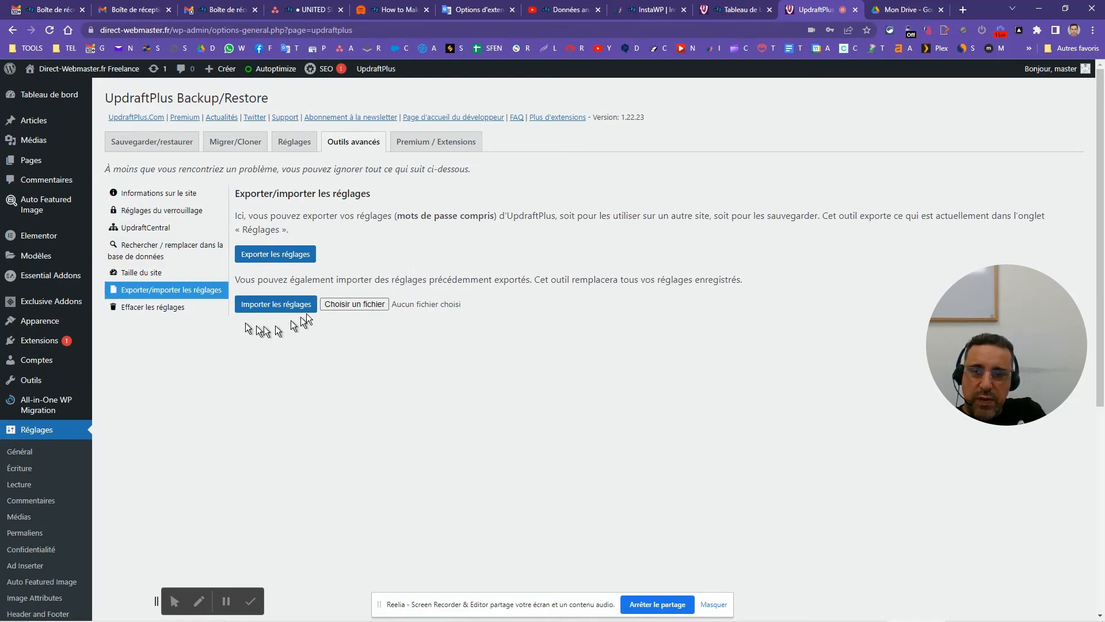
click(294, 258)
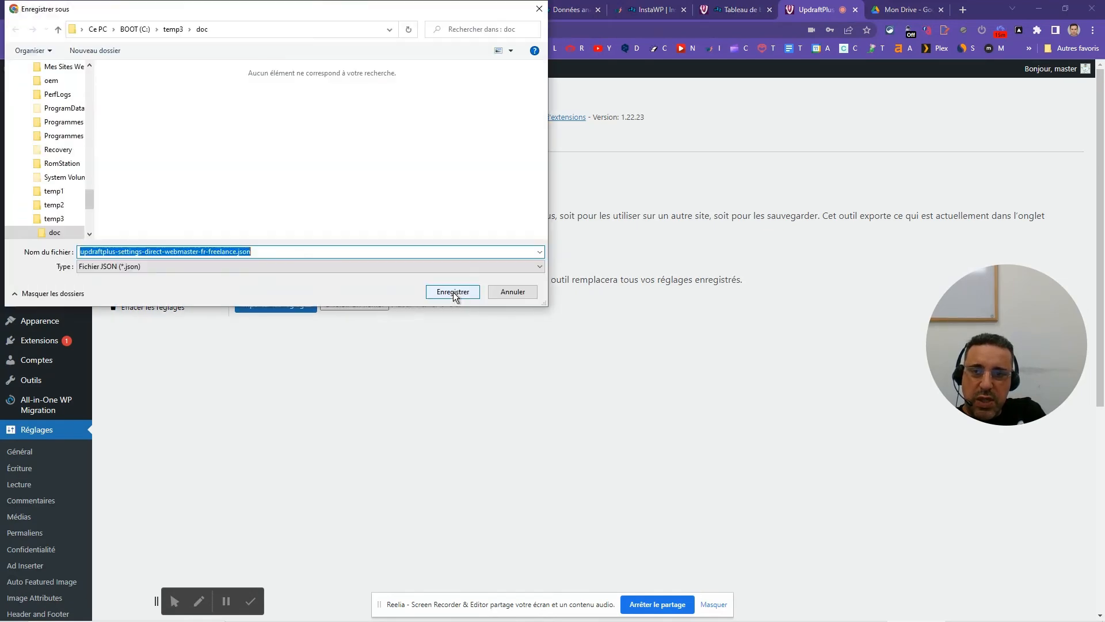
click(511, 292)
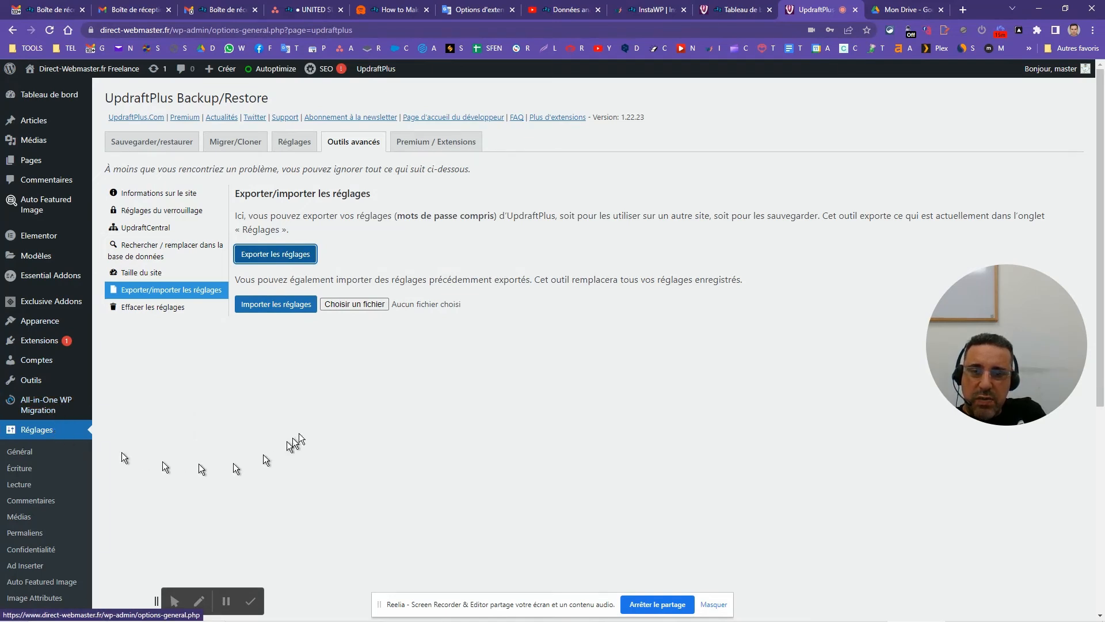
- Try to import UpdraftPlus settings and browse the computer for a settings file
click(277, 307)
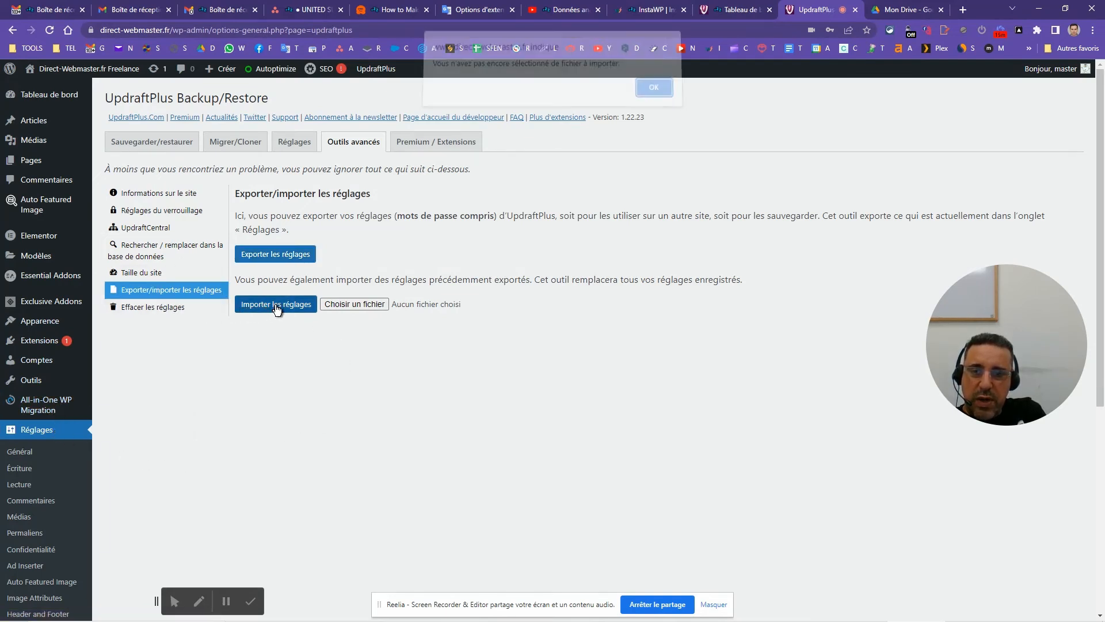
click(661, 96)
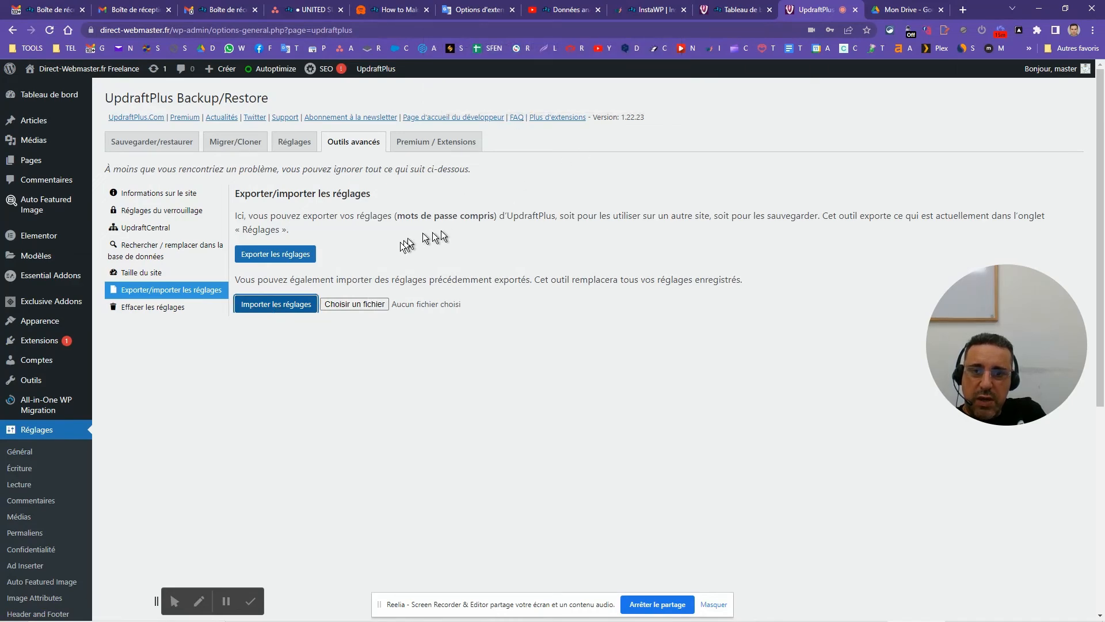
click(346, 304)
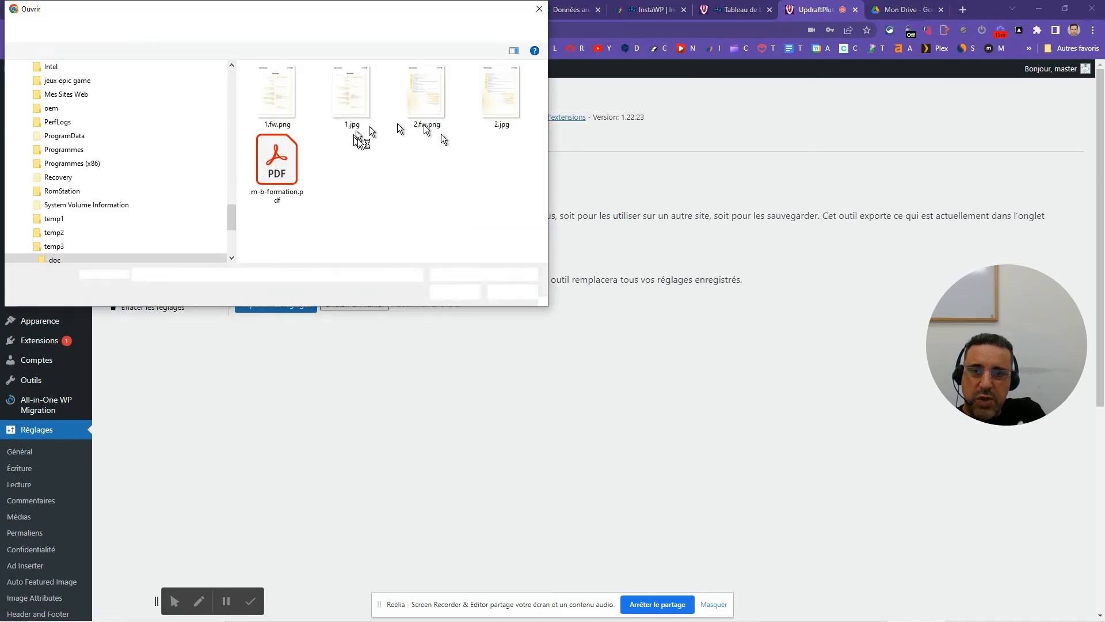
click(512, 291)
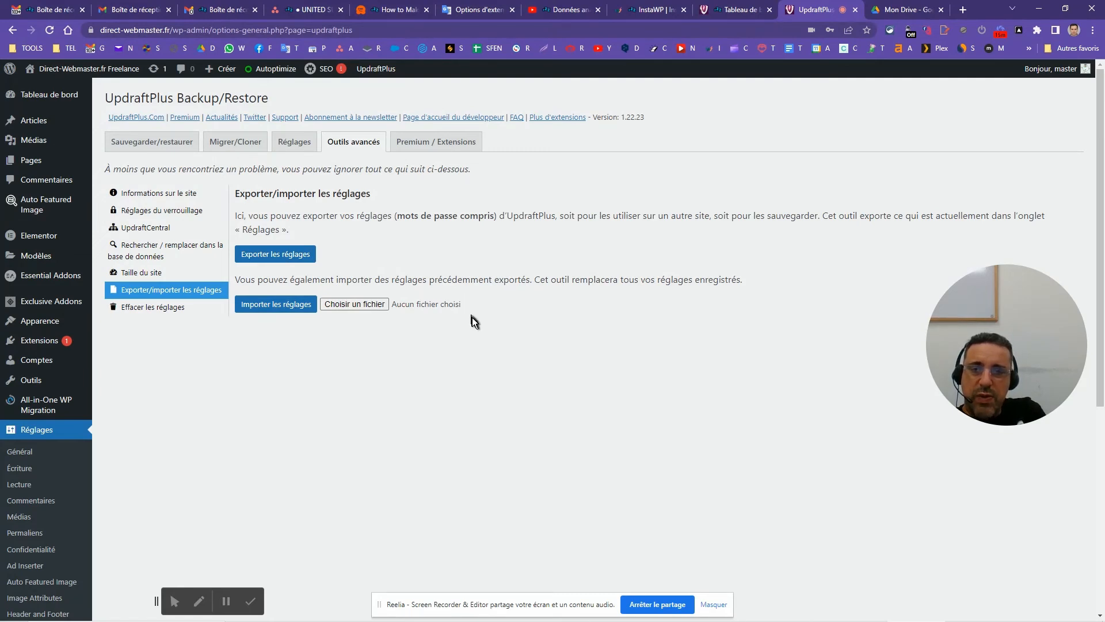
- Visit the public home page of direct-webmaster.fr from the dashboard, look it over, and return to the UpdraftPlus advanced tools
click(738, 9)
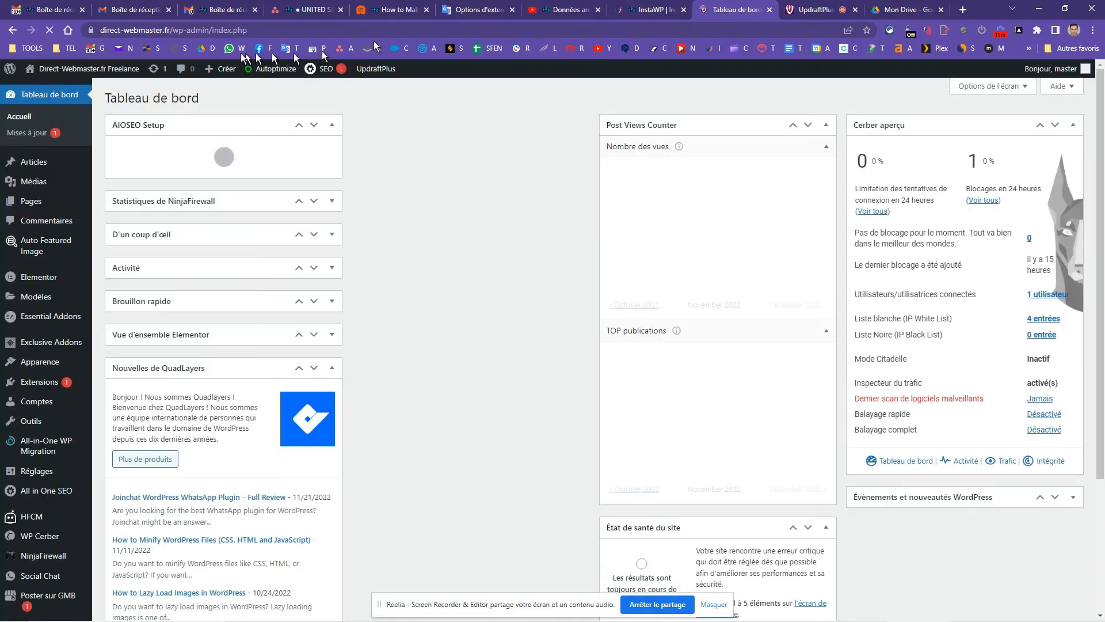
mouse_move(86, 67)
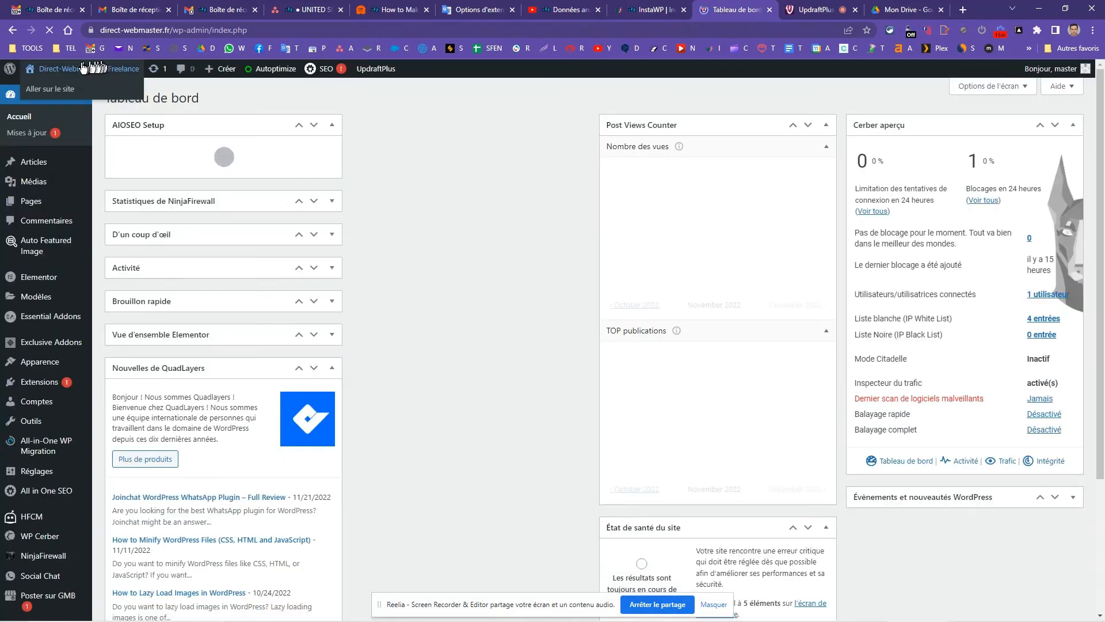
click(60, 91)
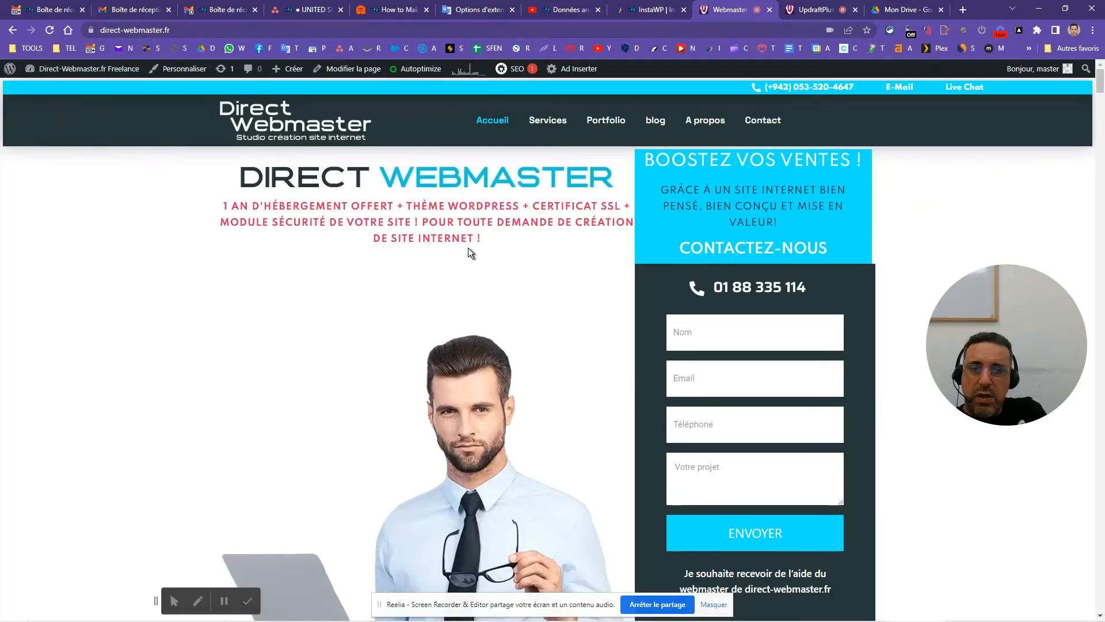
scroll(468, 249, down, 7)
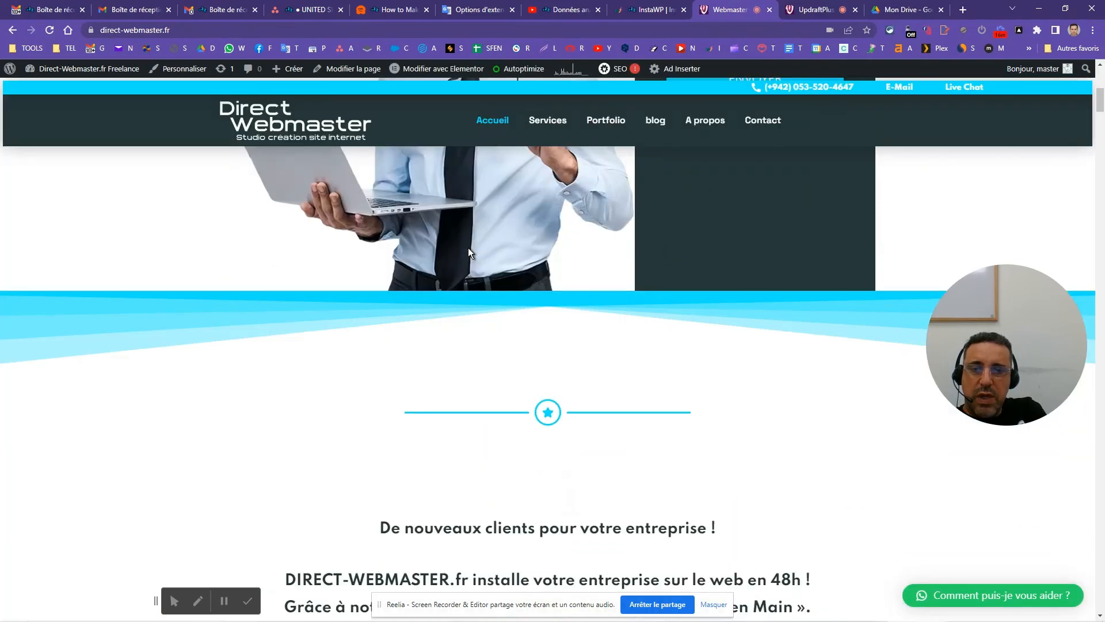
scroll(468, 248, up, 5)
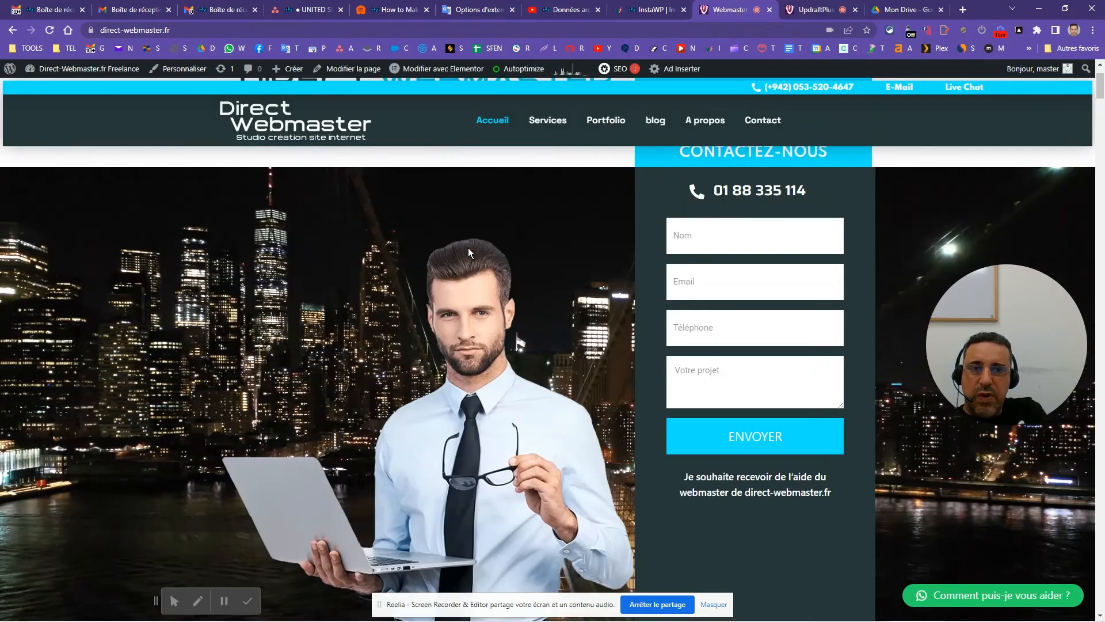
click(834, 5)
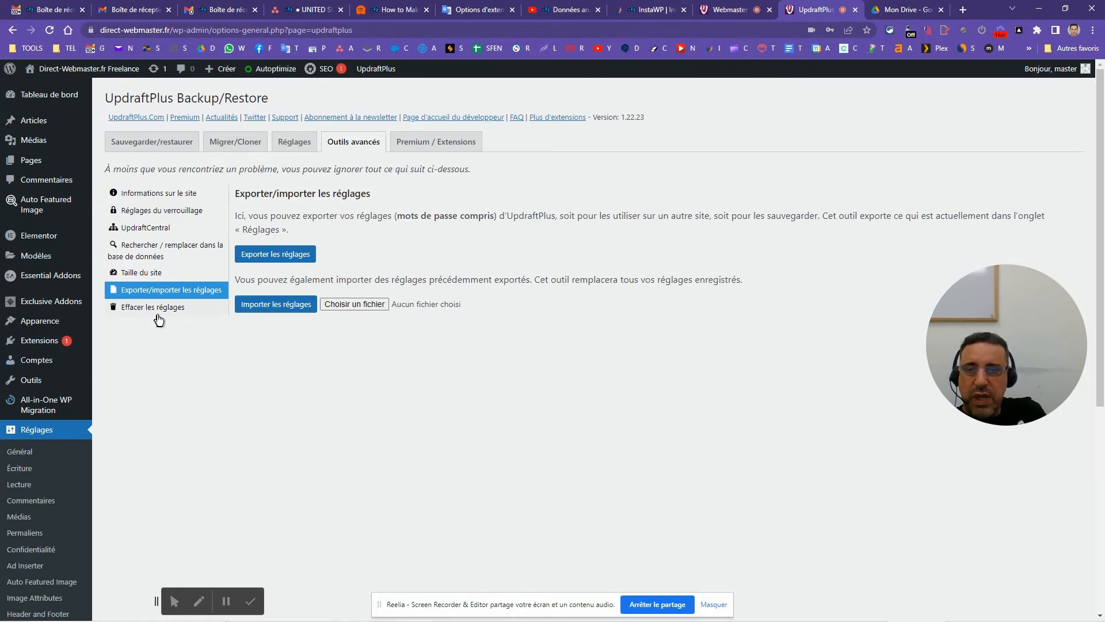
mouse_move(38, 342)
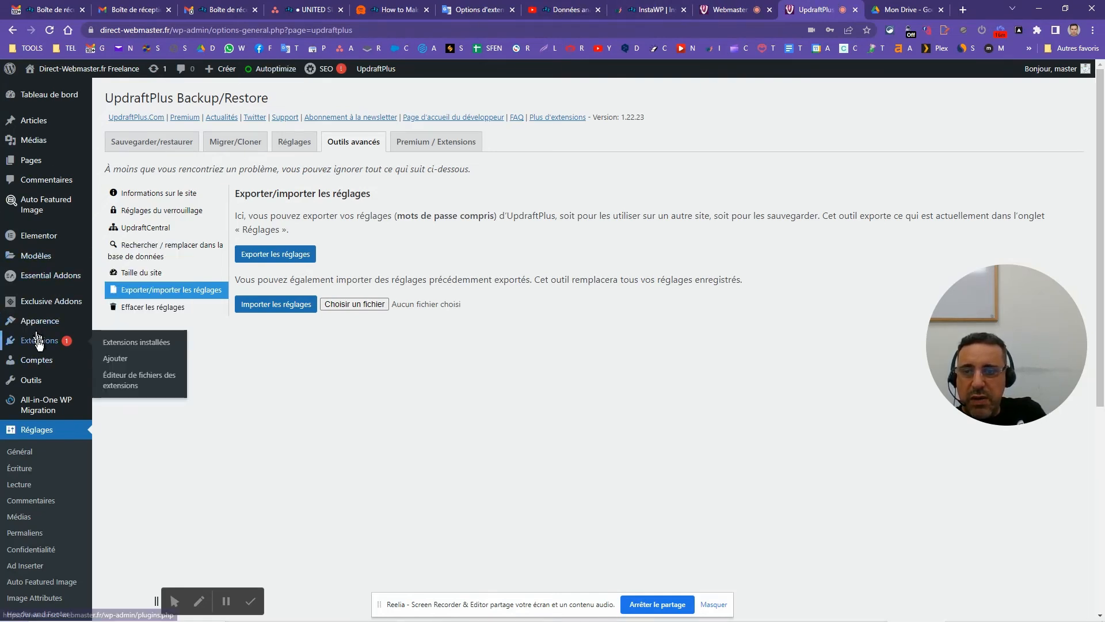
mouse_move(45, 317)
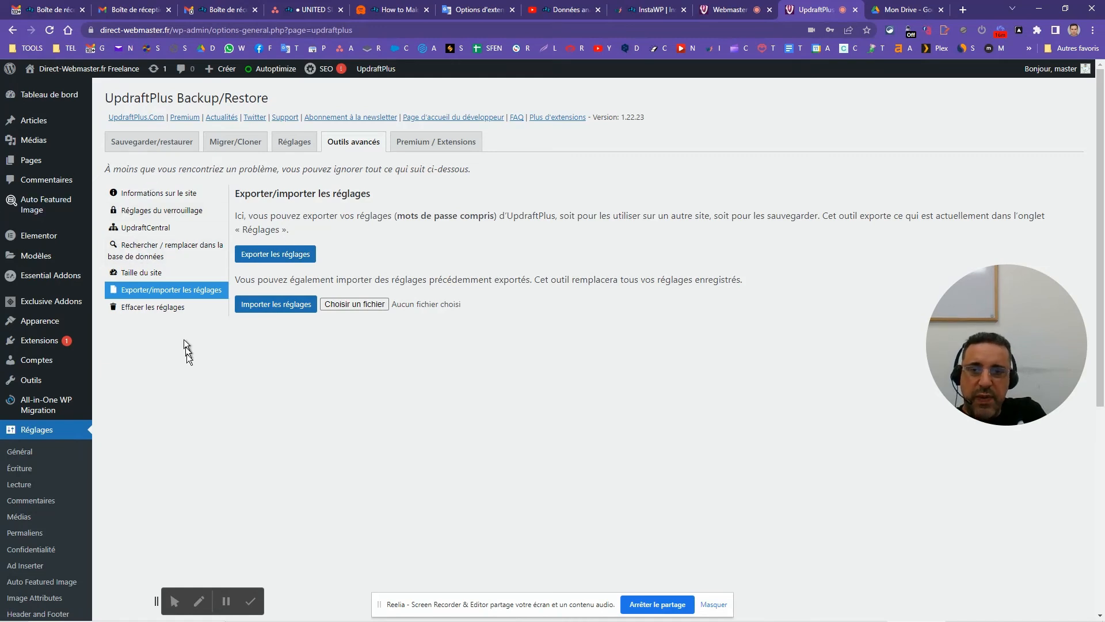
- Look over the existing backups, and examine the UpdraftClone login and key form together with the site migration information
click(164, 146)
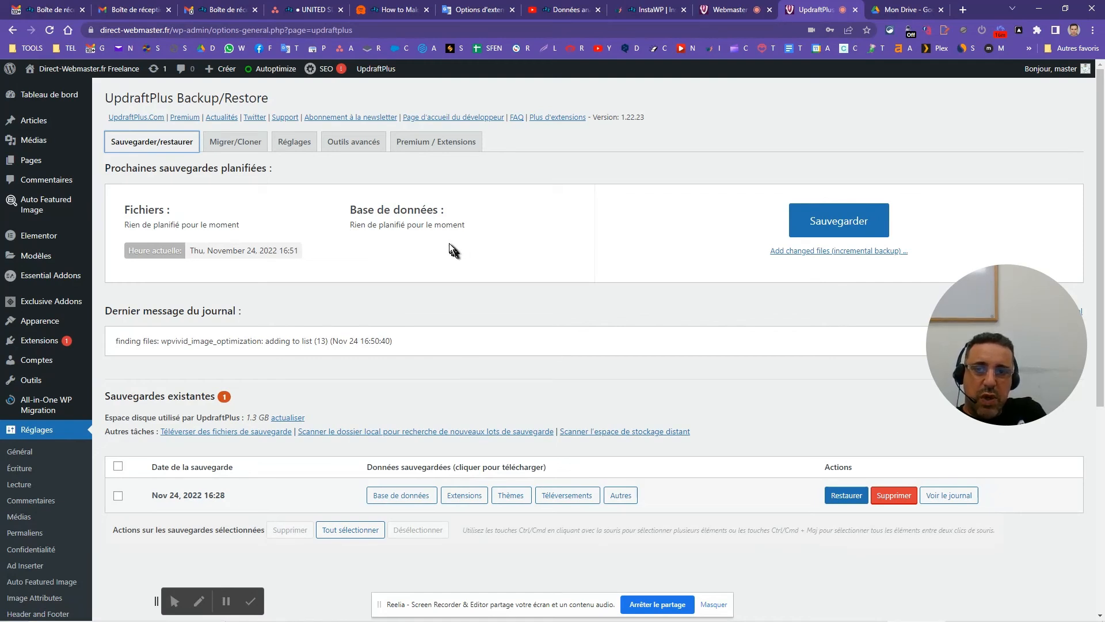
click(254, 147)
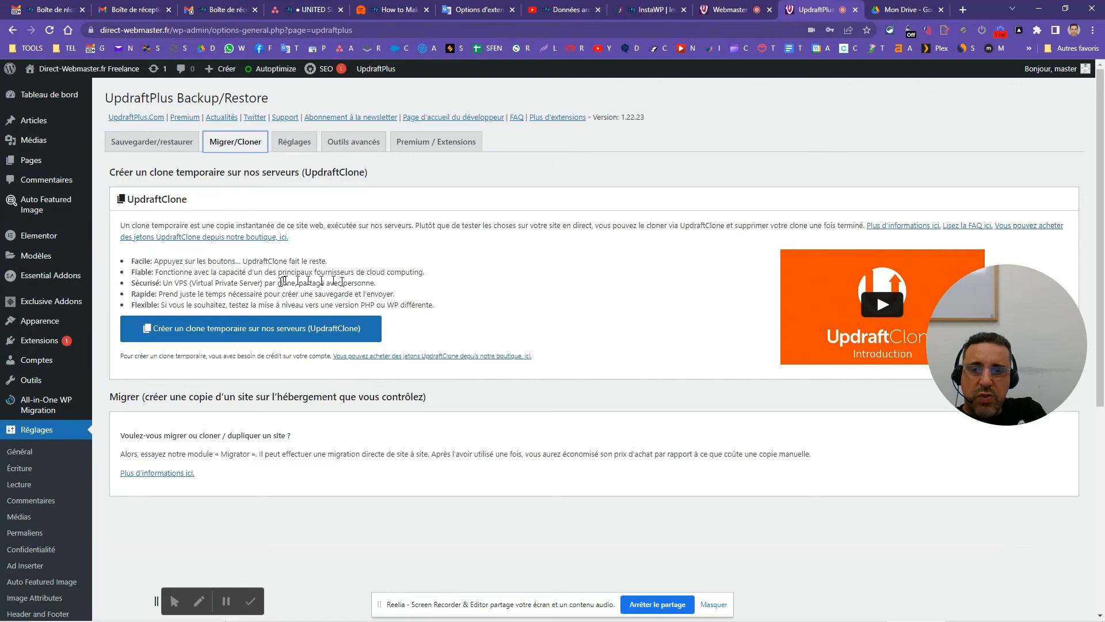
click(274, 337)
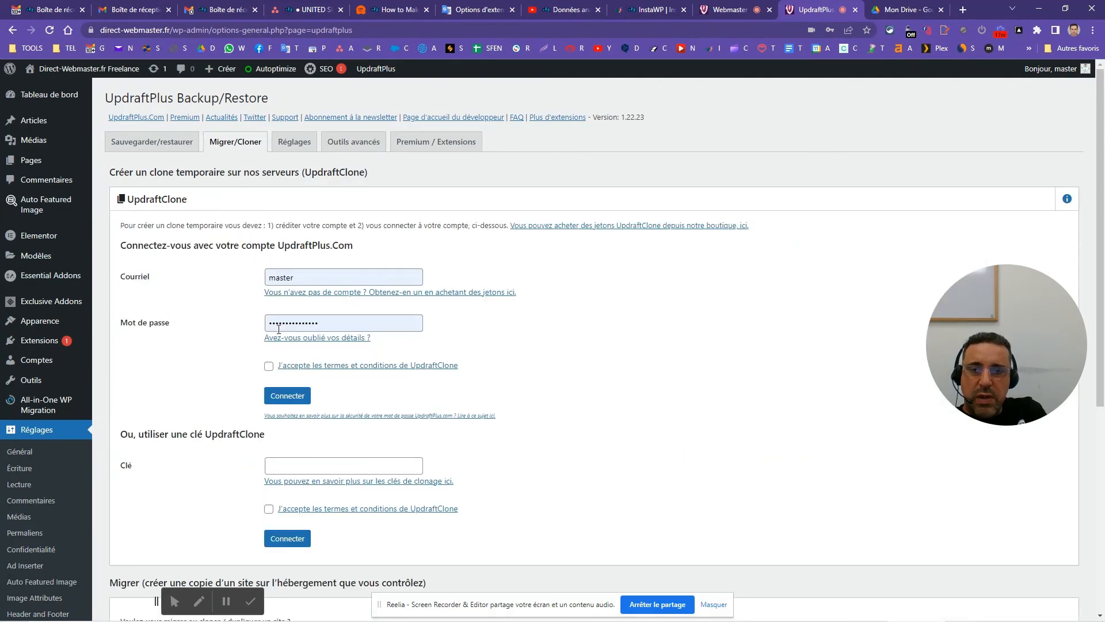
scroll(182, 423, down, 2)
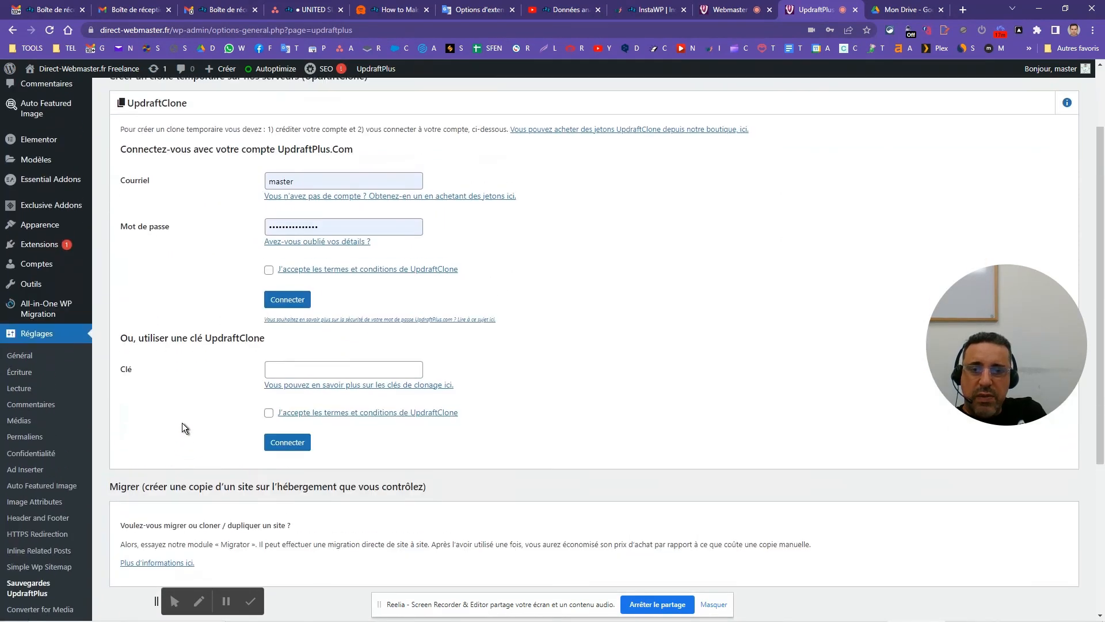
scroll(182, 428, up, 2)
click(303, 463)
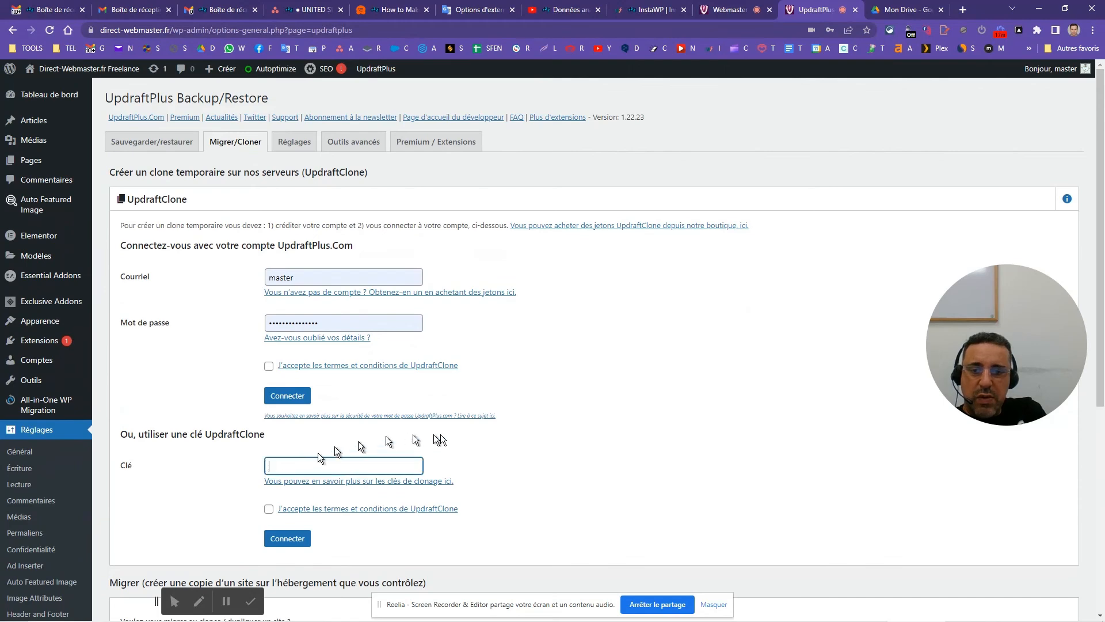
scroll(530, 448, down, 4)
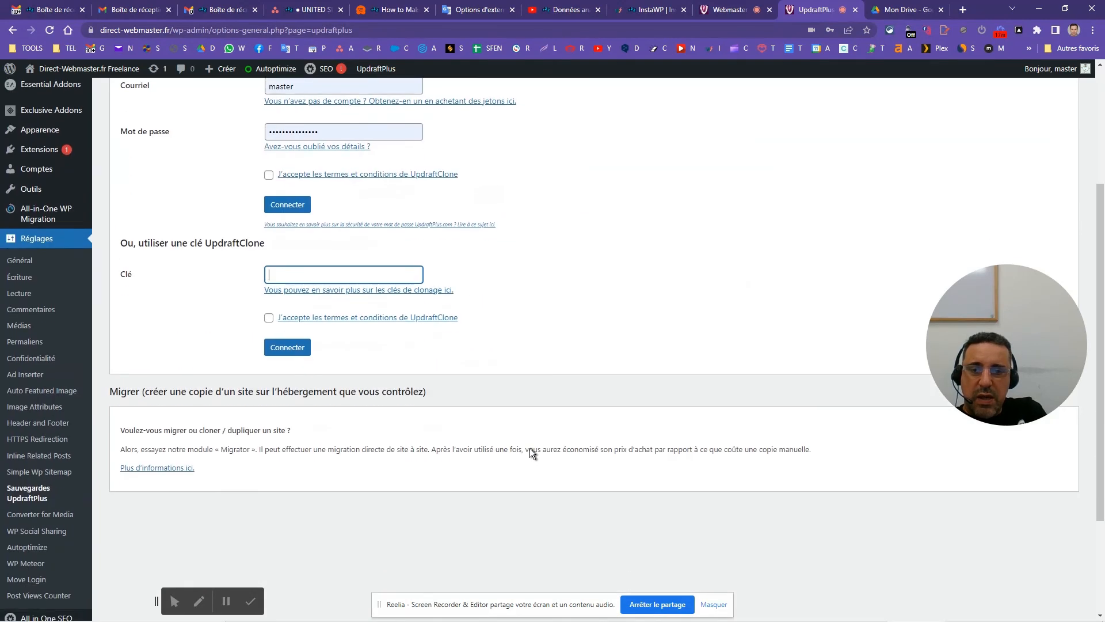
scroll(530, 448, up, 4)
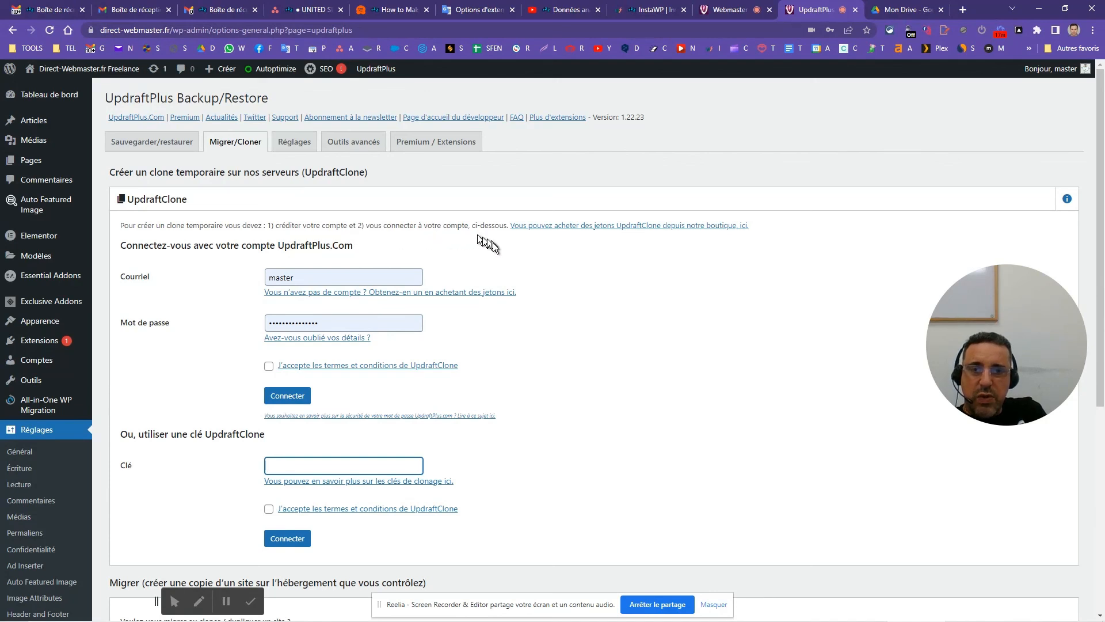
- Review the UpdraftPlus schedule, remote storage and backup inclusion settings, and view the advanced tools and the free versus Premium features comparison
click(294, 148)
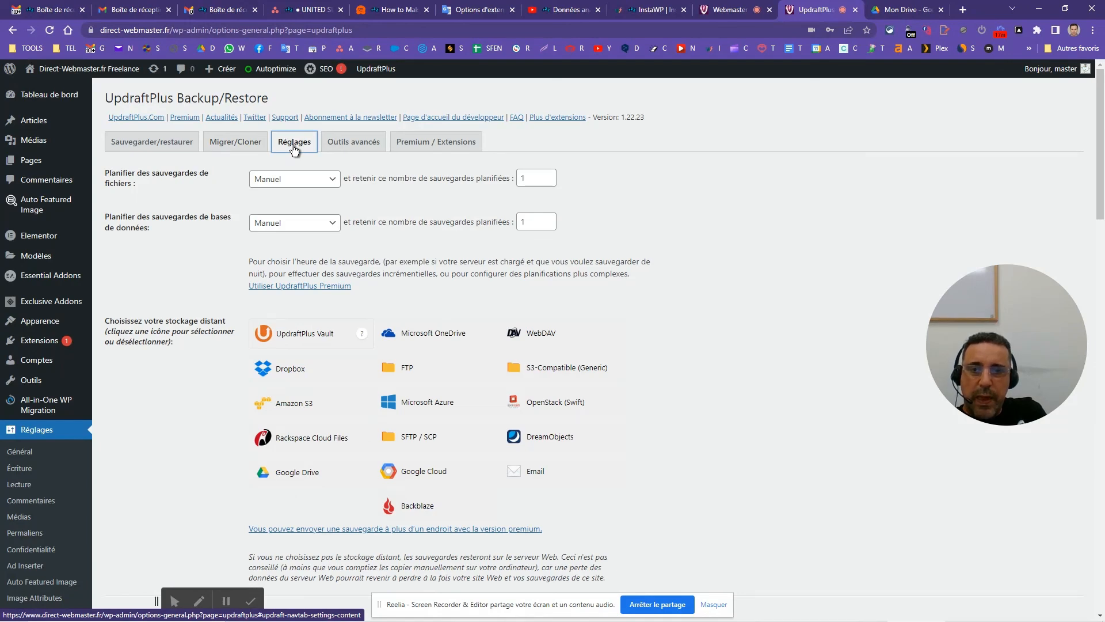
scroll(266, 360, down, 7)
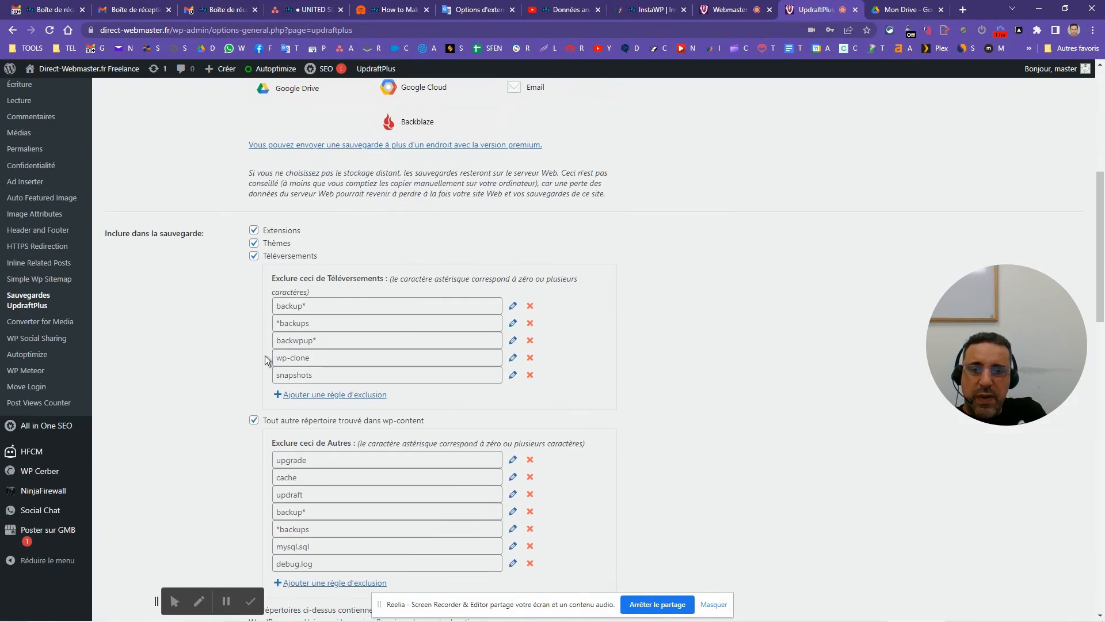
scroll(265, 360, up, 7)
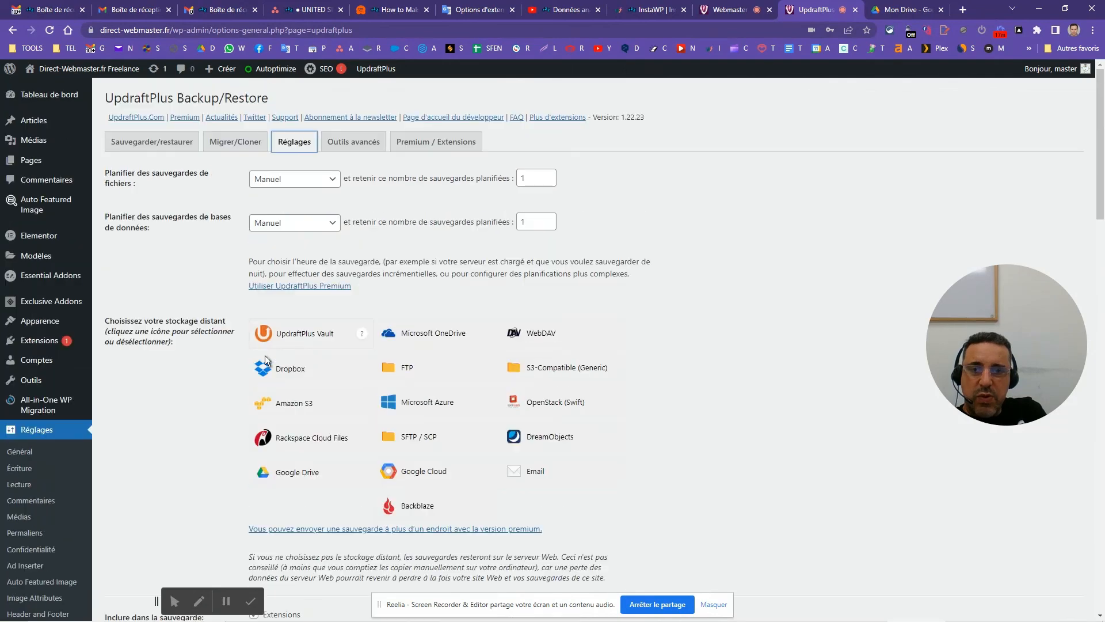
click(367, 151)
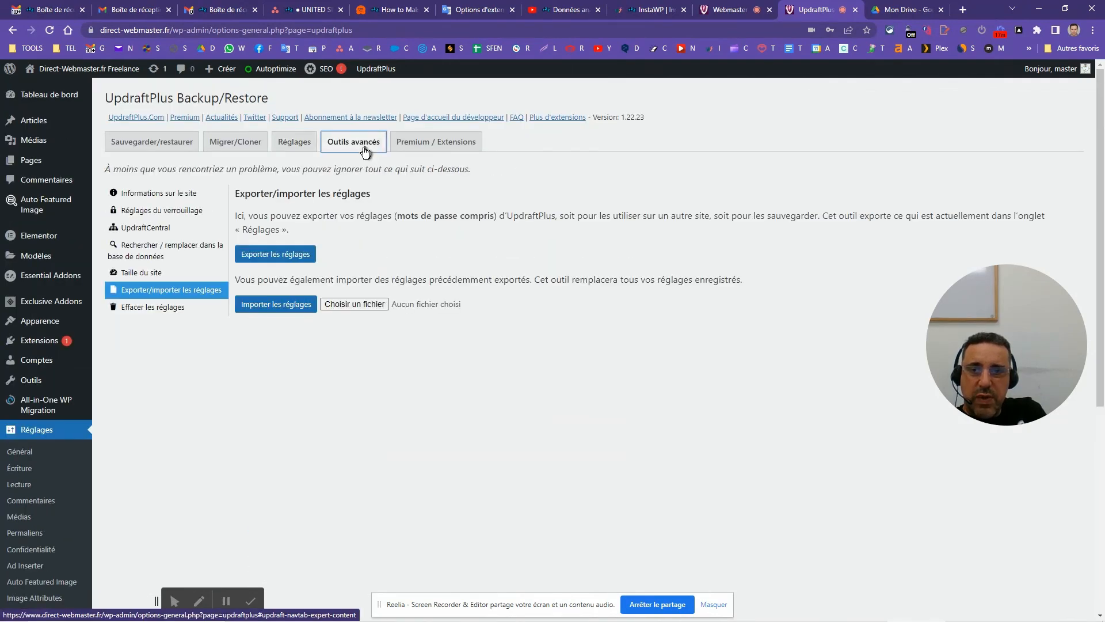
click(450, 142)
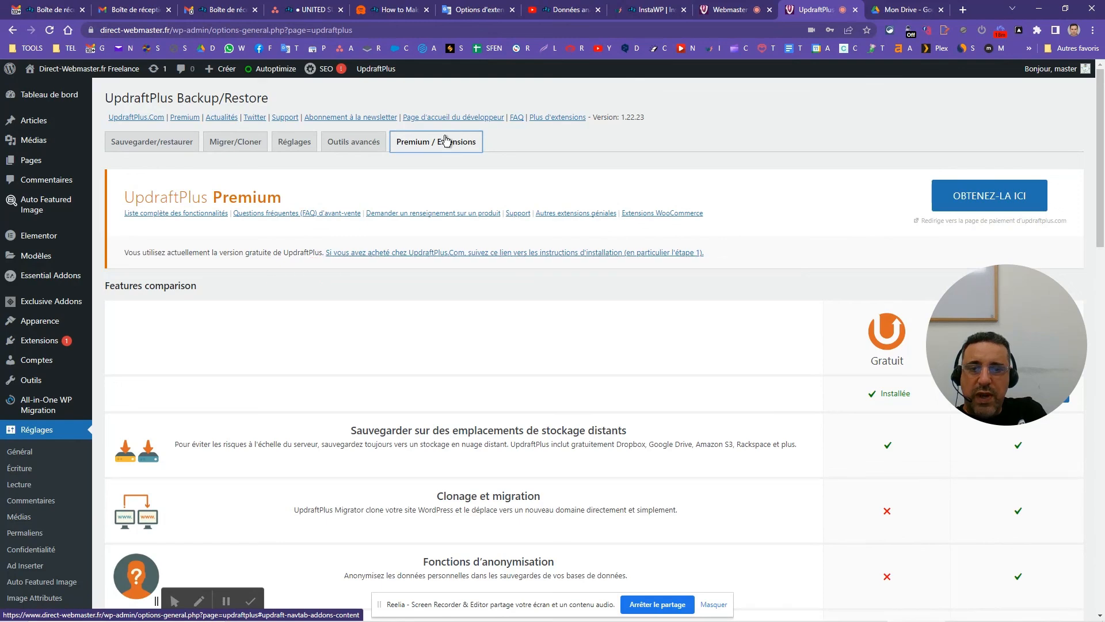
click(1001, 33)
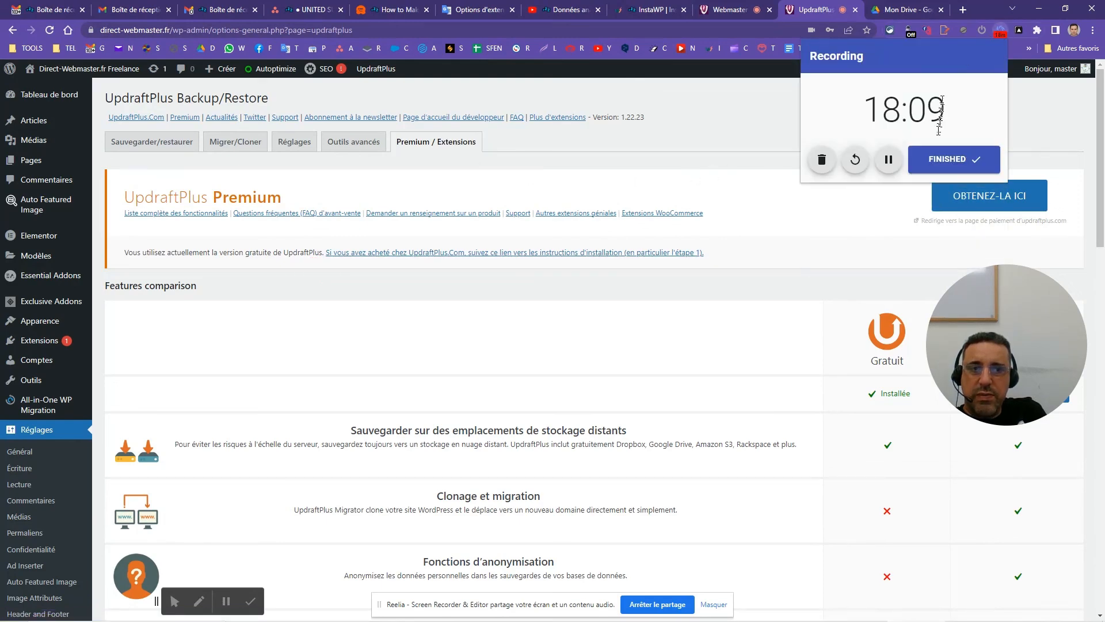